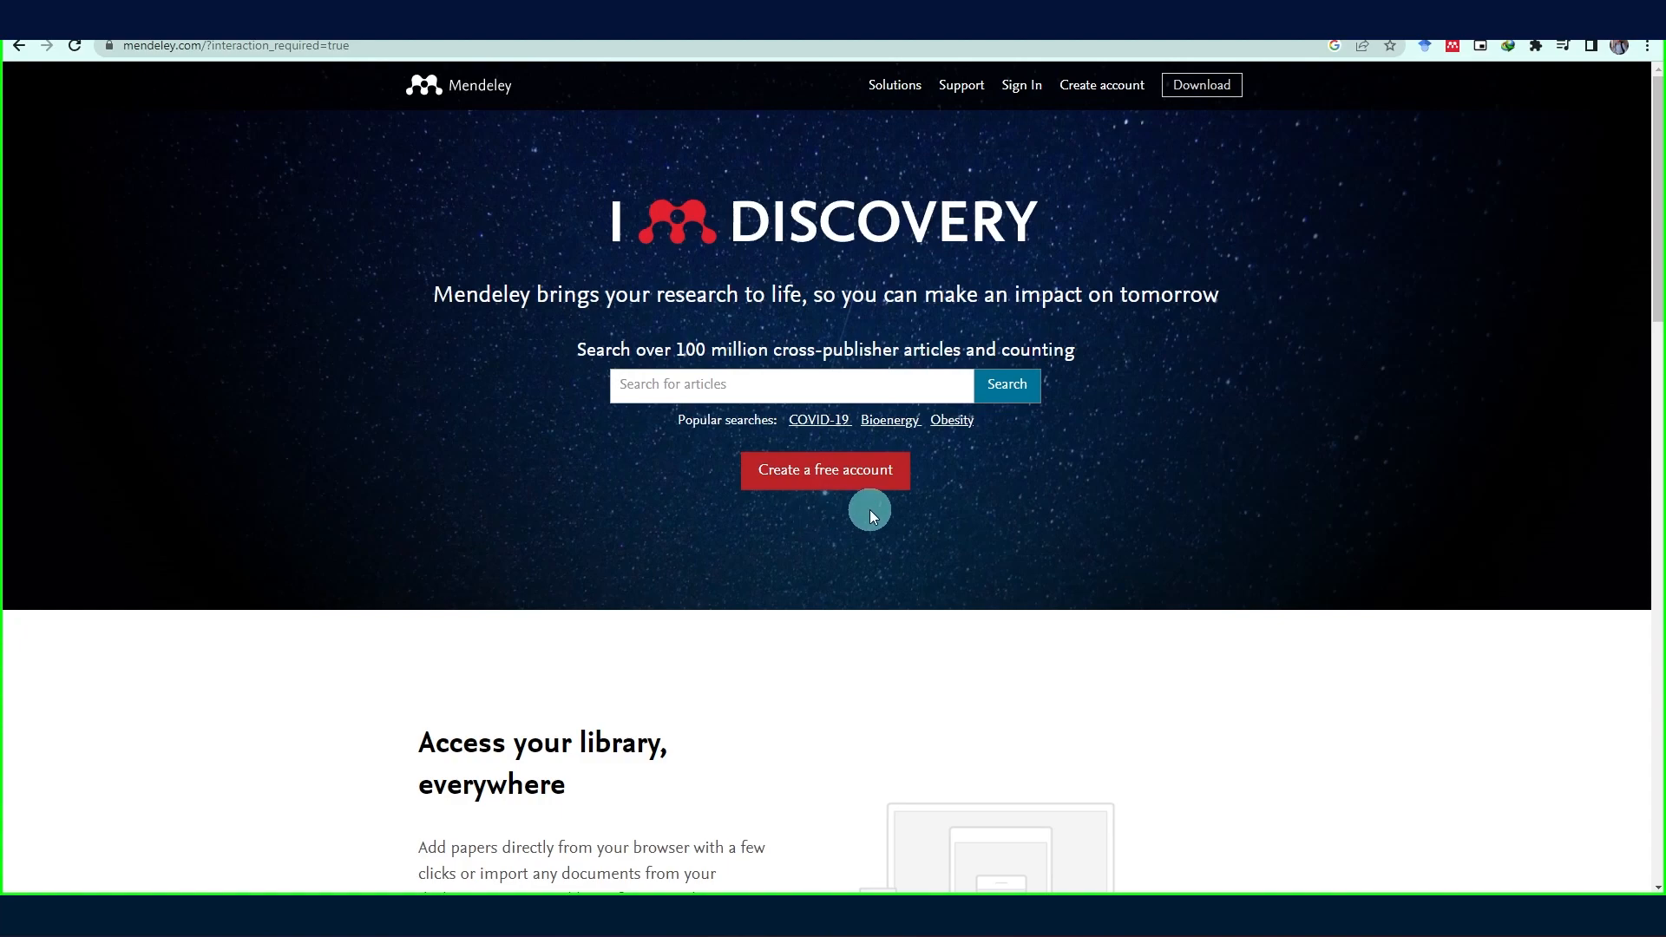
# - Download the Windows version of Mendeley Reference Manager, adding the duplicate with a numbered file name
pyautogui.click(1201, 86)
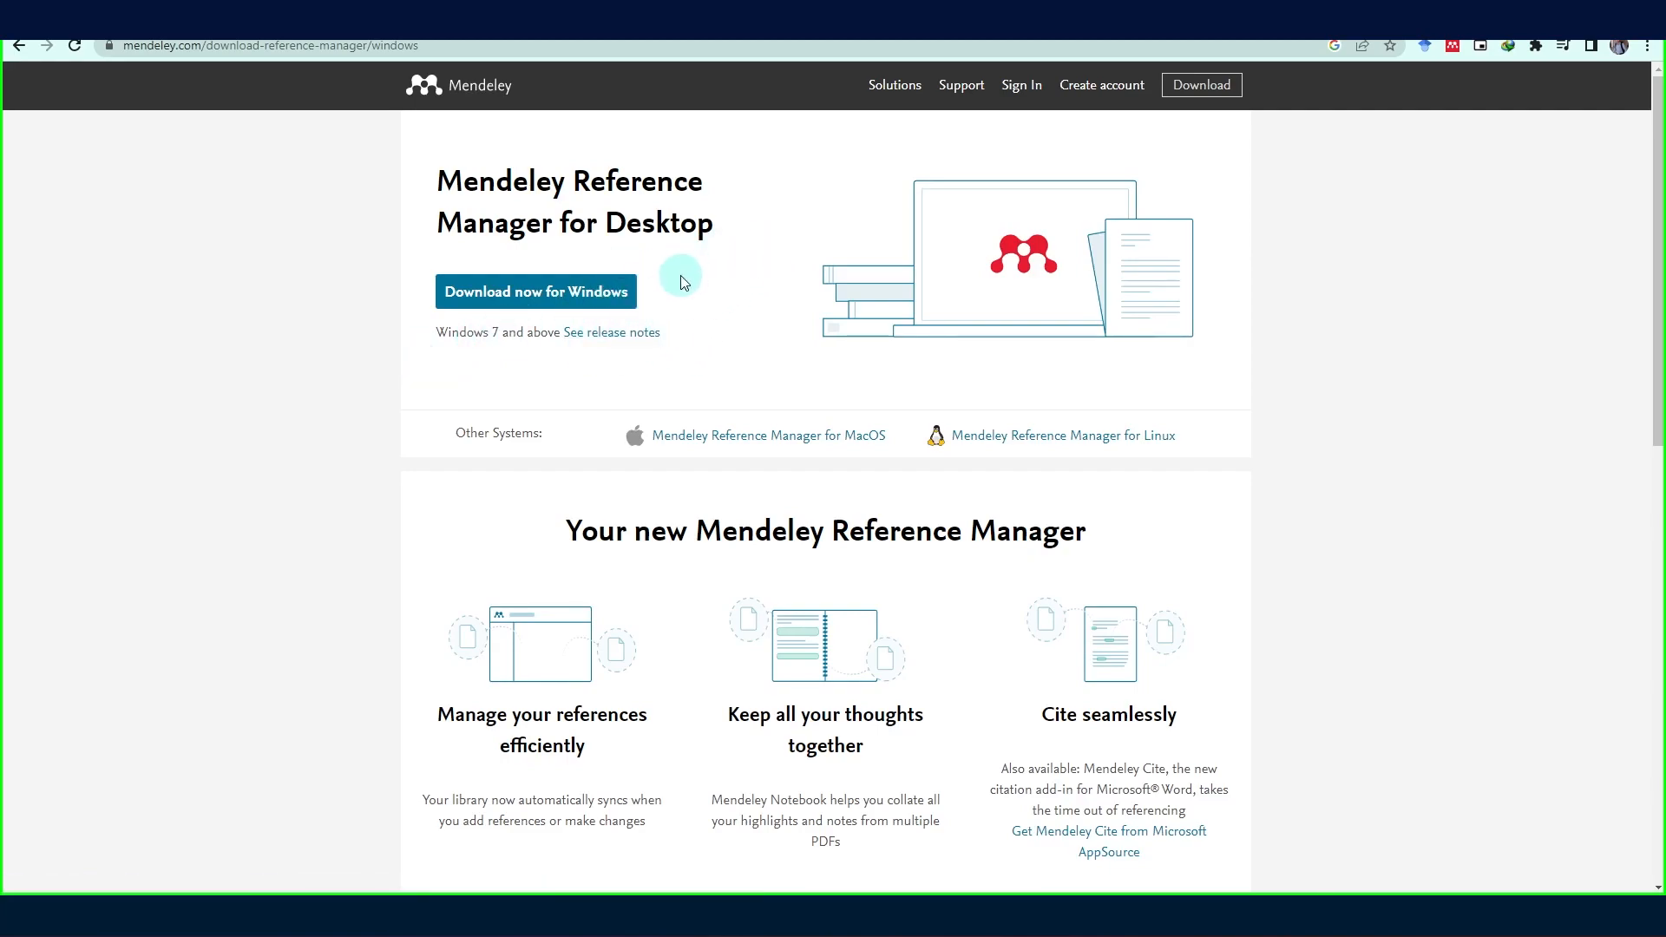
pyautogui.click(531, 295)
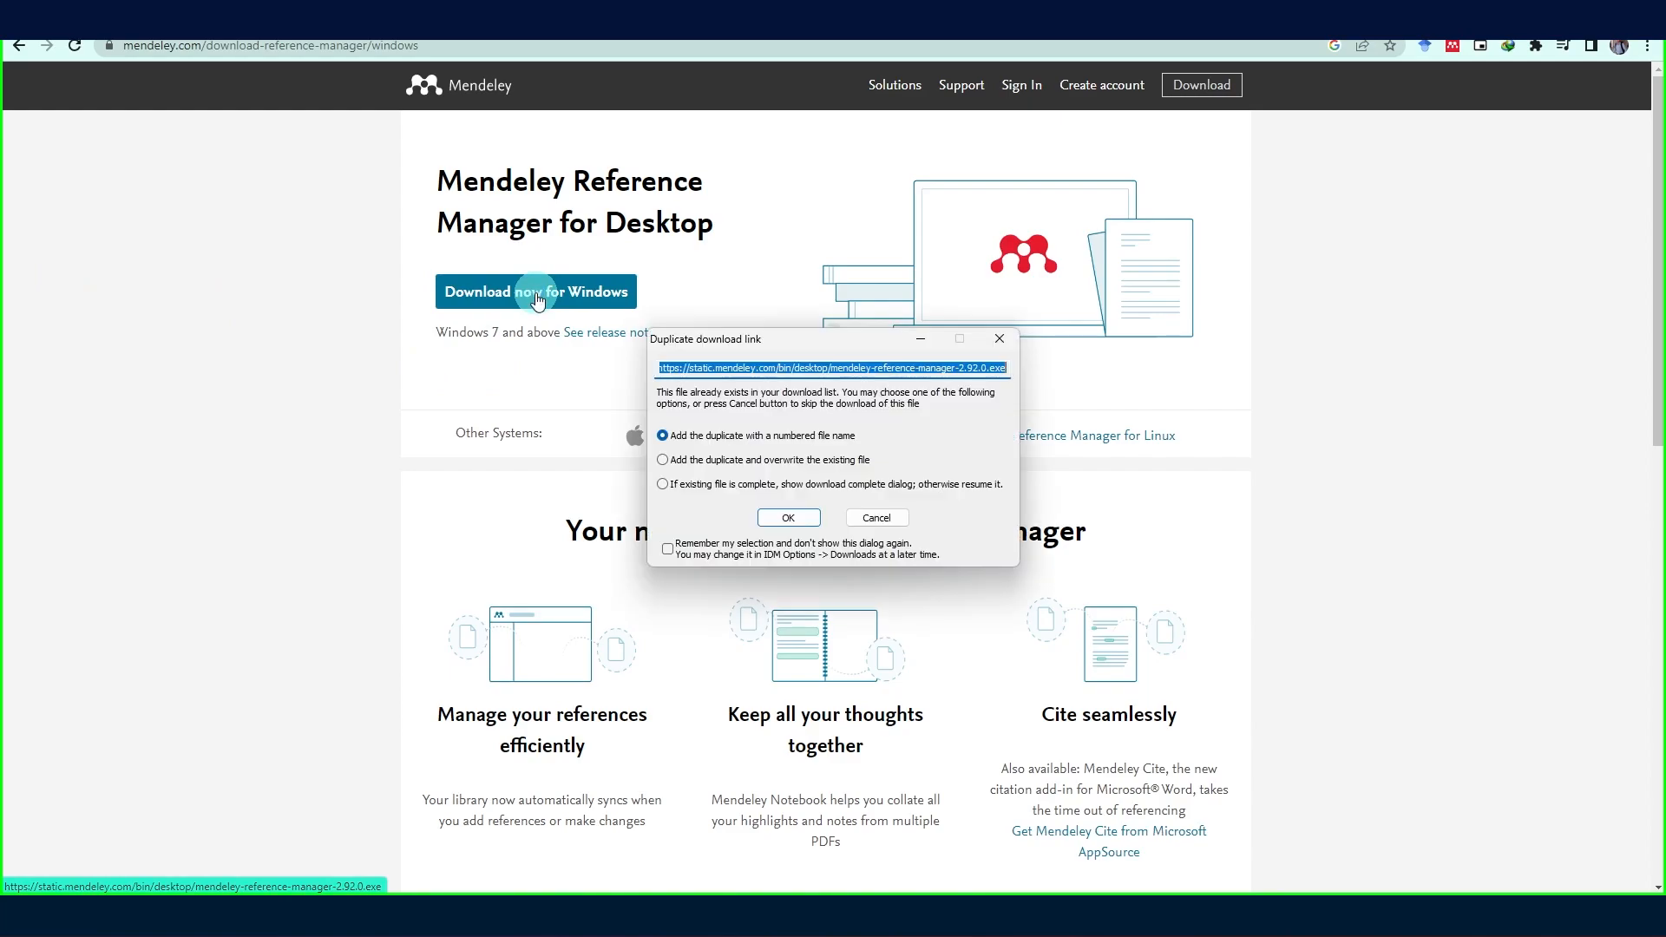
pyautogui.click(792, 517)
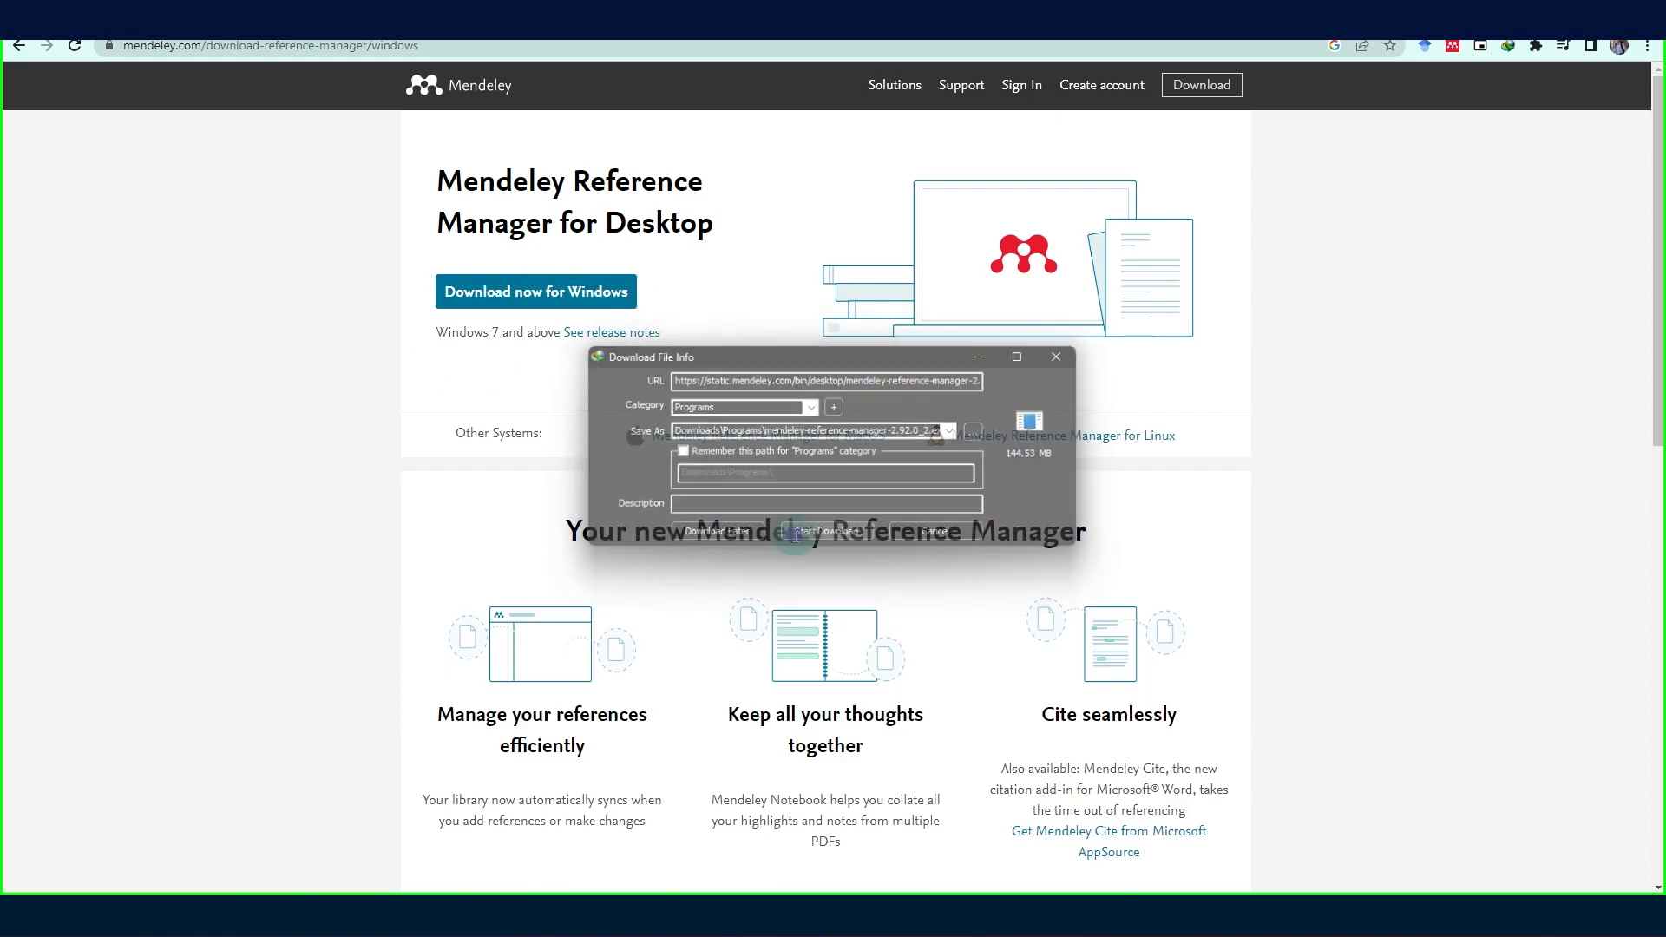
pyautogui.click(795, 529)
pyautogui.moveTo(826, 268); pyautogui.dragTo(301, 224)
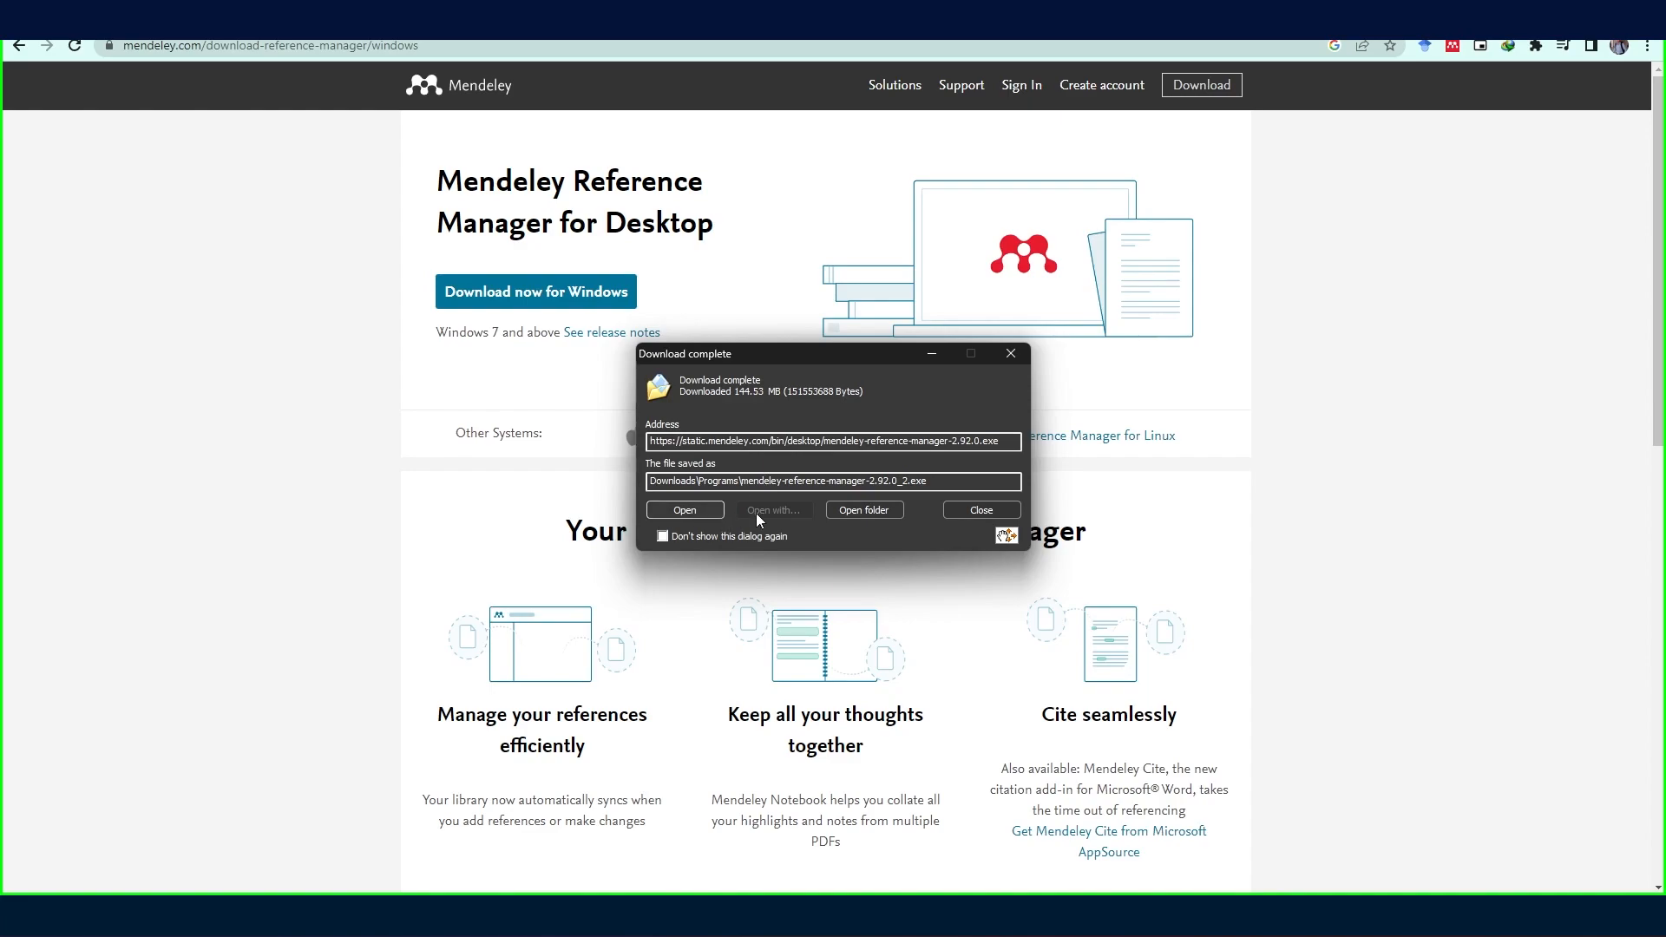
# - Run the downloaded Mendeley Reference Manager installer and finish setup with the option to run the program enabled
pyautogui.click(694, 513)
pyautogui.click(699, 421)
pyautogui.click(953, 595)
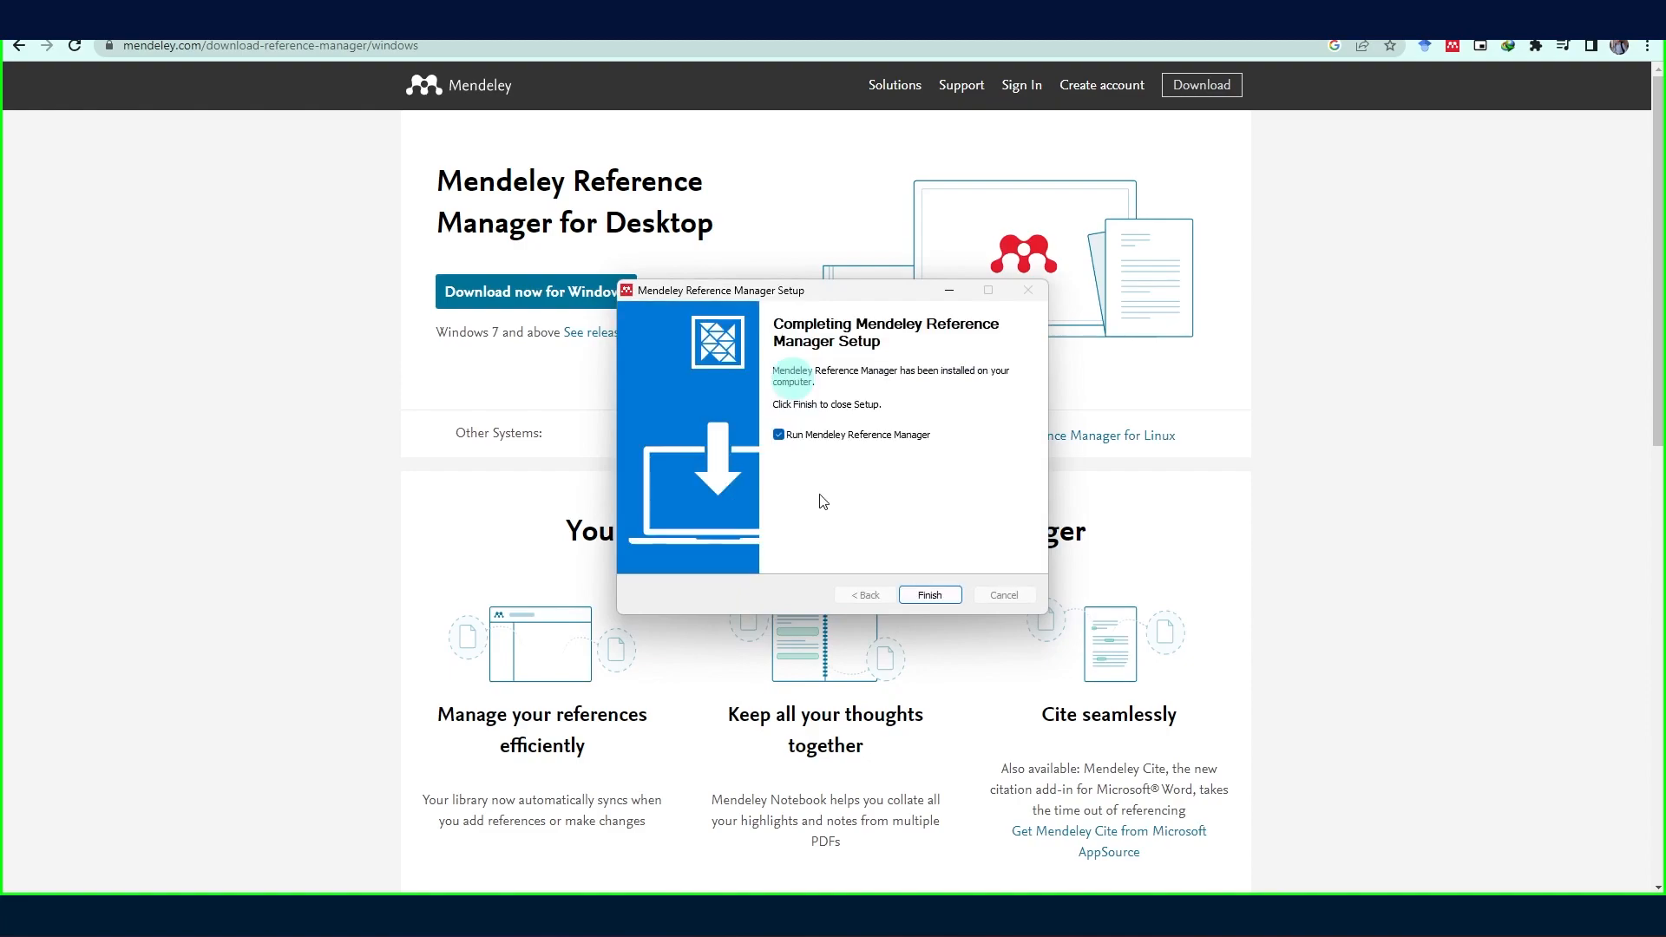
pyautogui.click(930, 597)
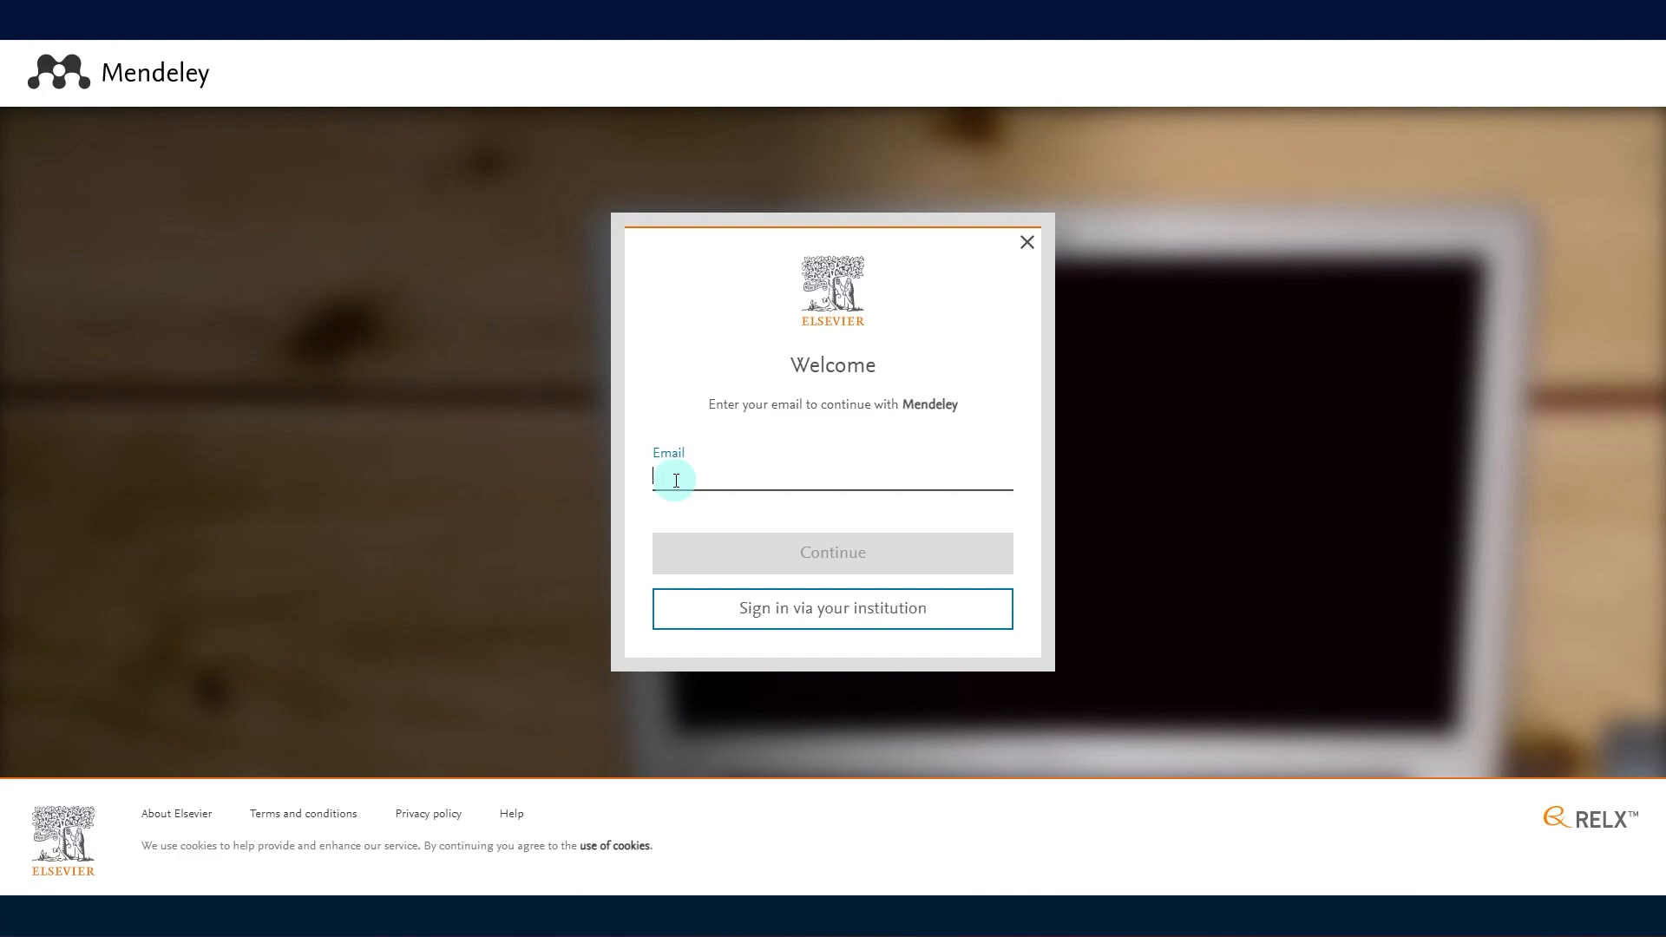
# - Sign in to Mendeley Reference Manager with the account's e-mail and look through the references in the library
pyautogui.write('shas')
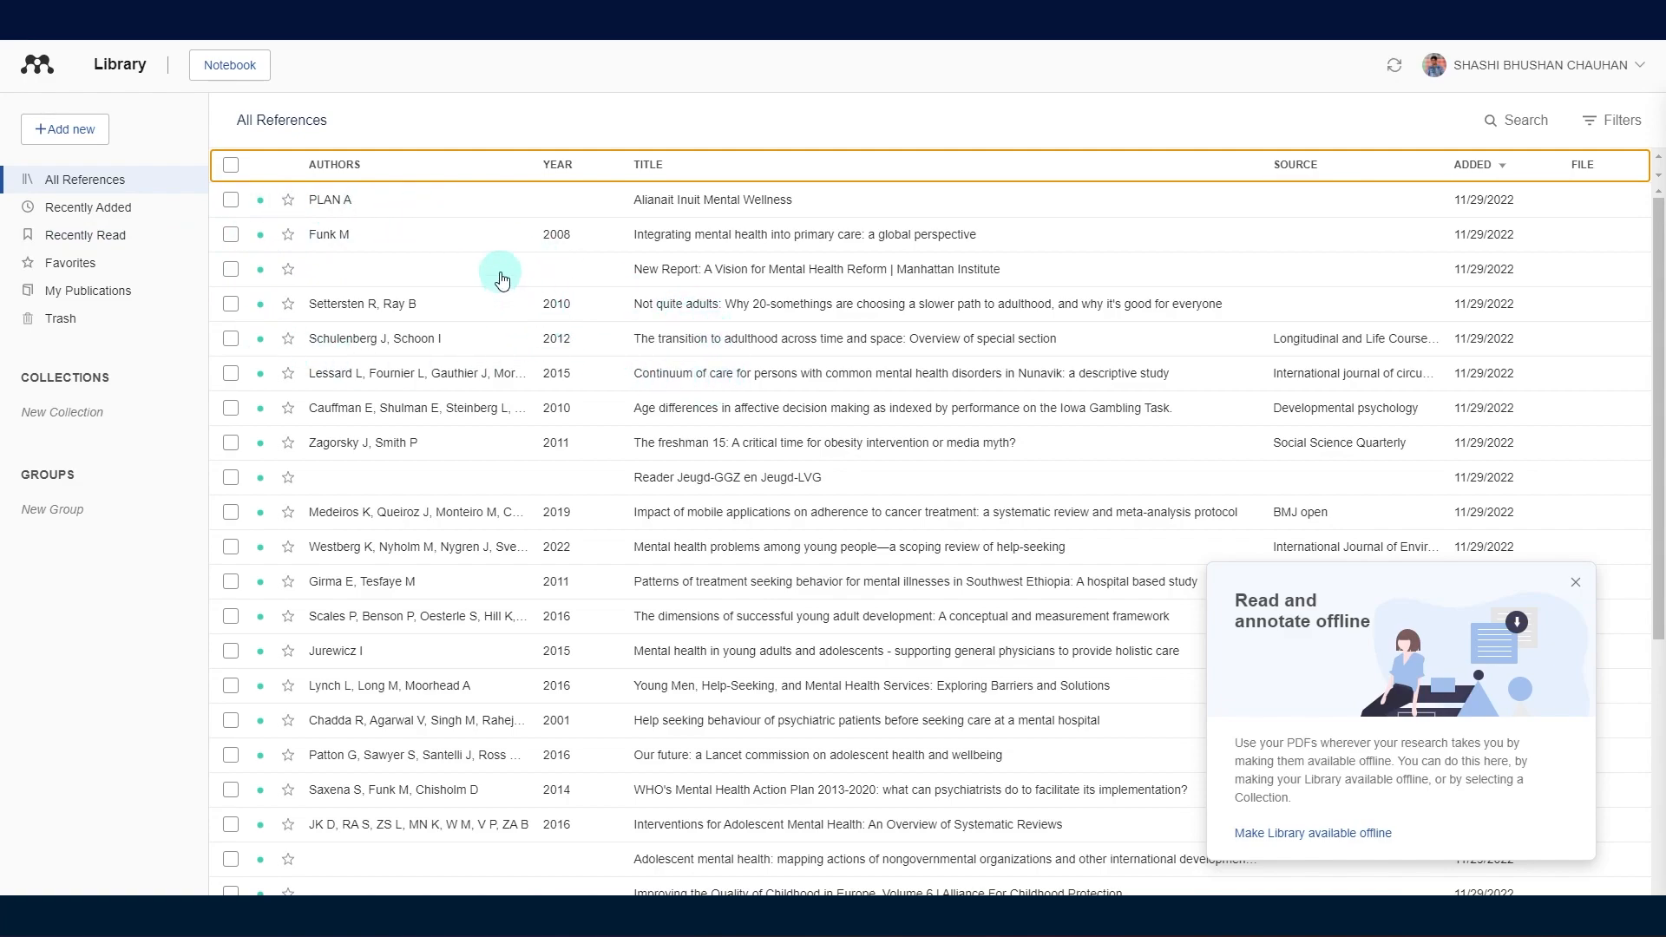
pyautogui.scroll(-3, 733, 408)
pyautogui.scroll(-2, 736, 408)
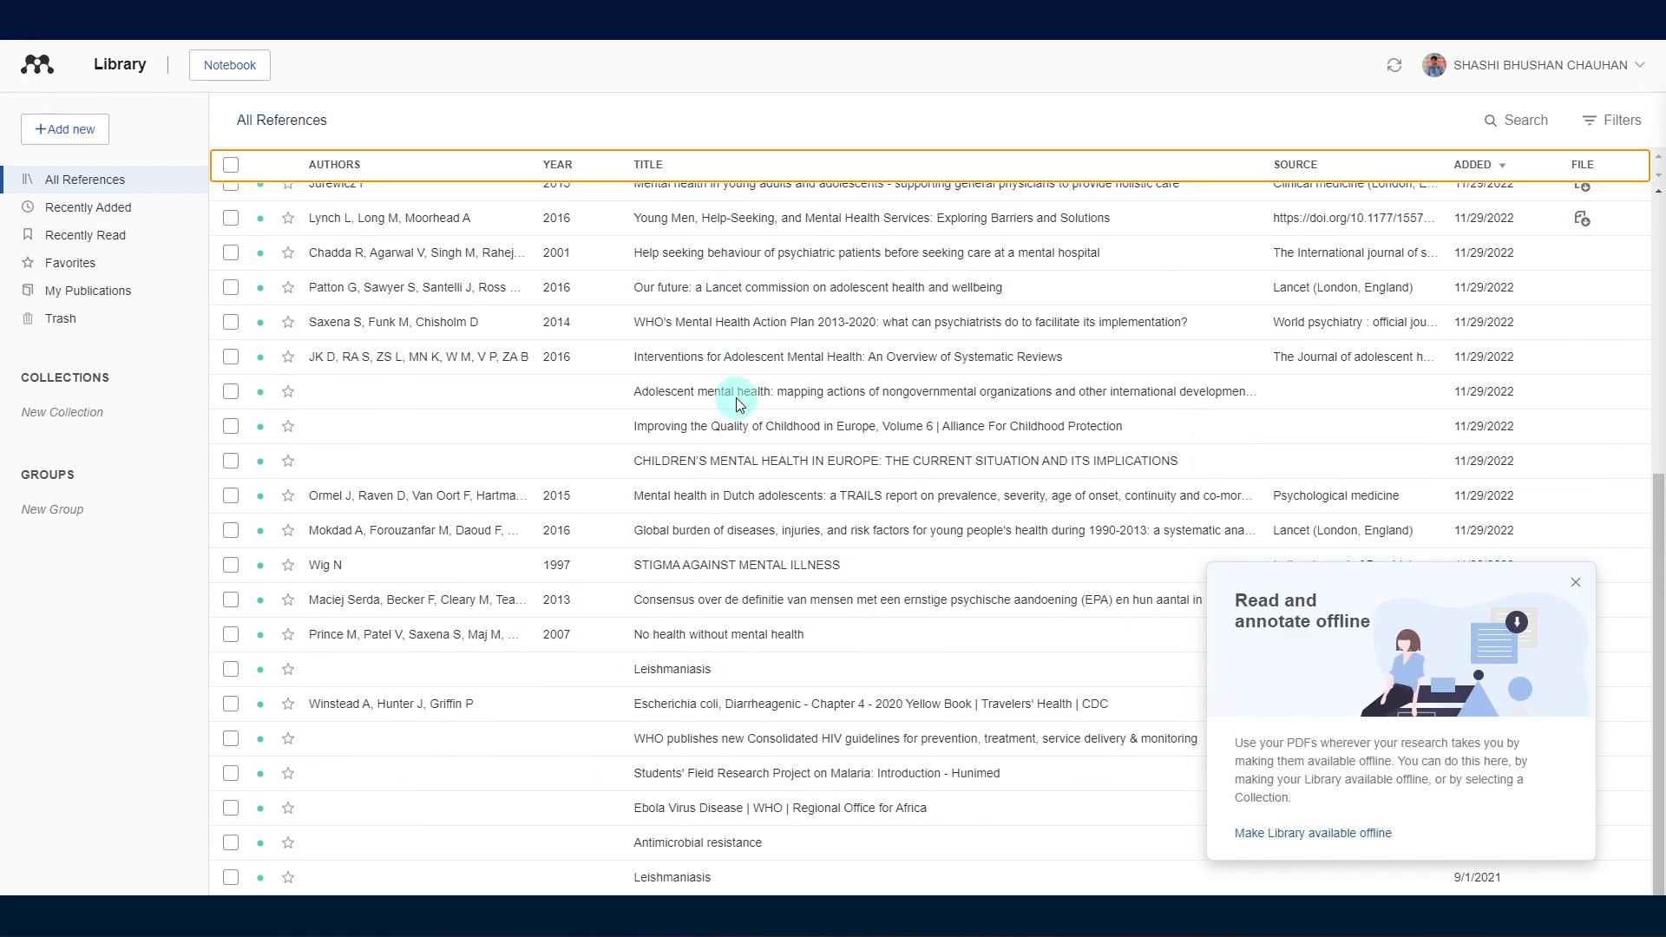
pyautogui.scroll(5, 736, 408)
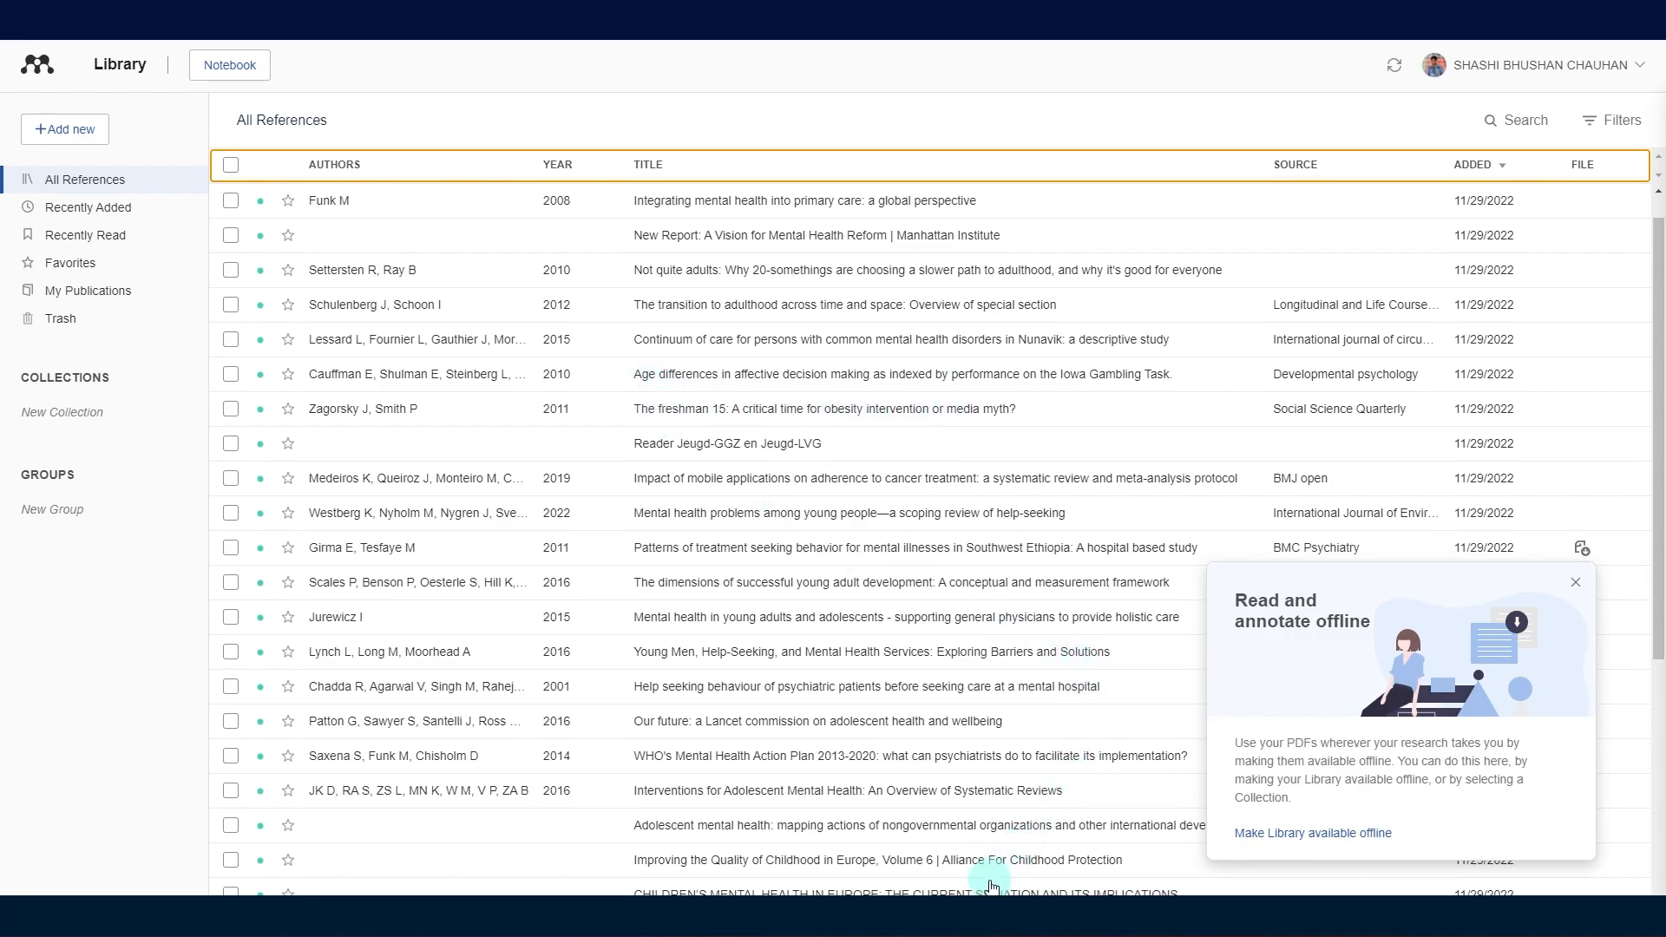
# - Switch to the browser and get the Mendeley Cite add-in from Microsoft AppSource via Mendeley's download page
pyautogui.click(784, 912)
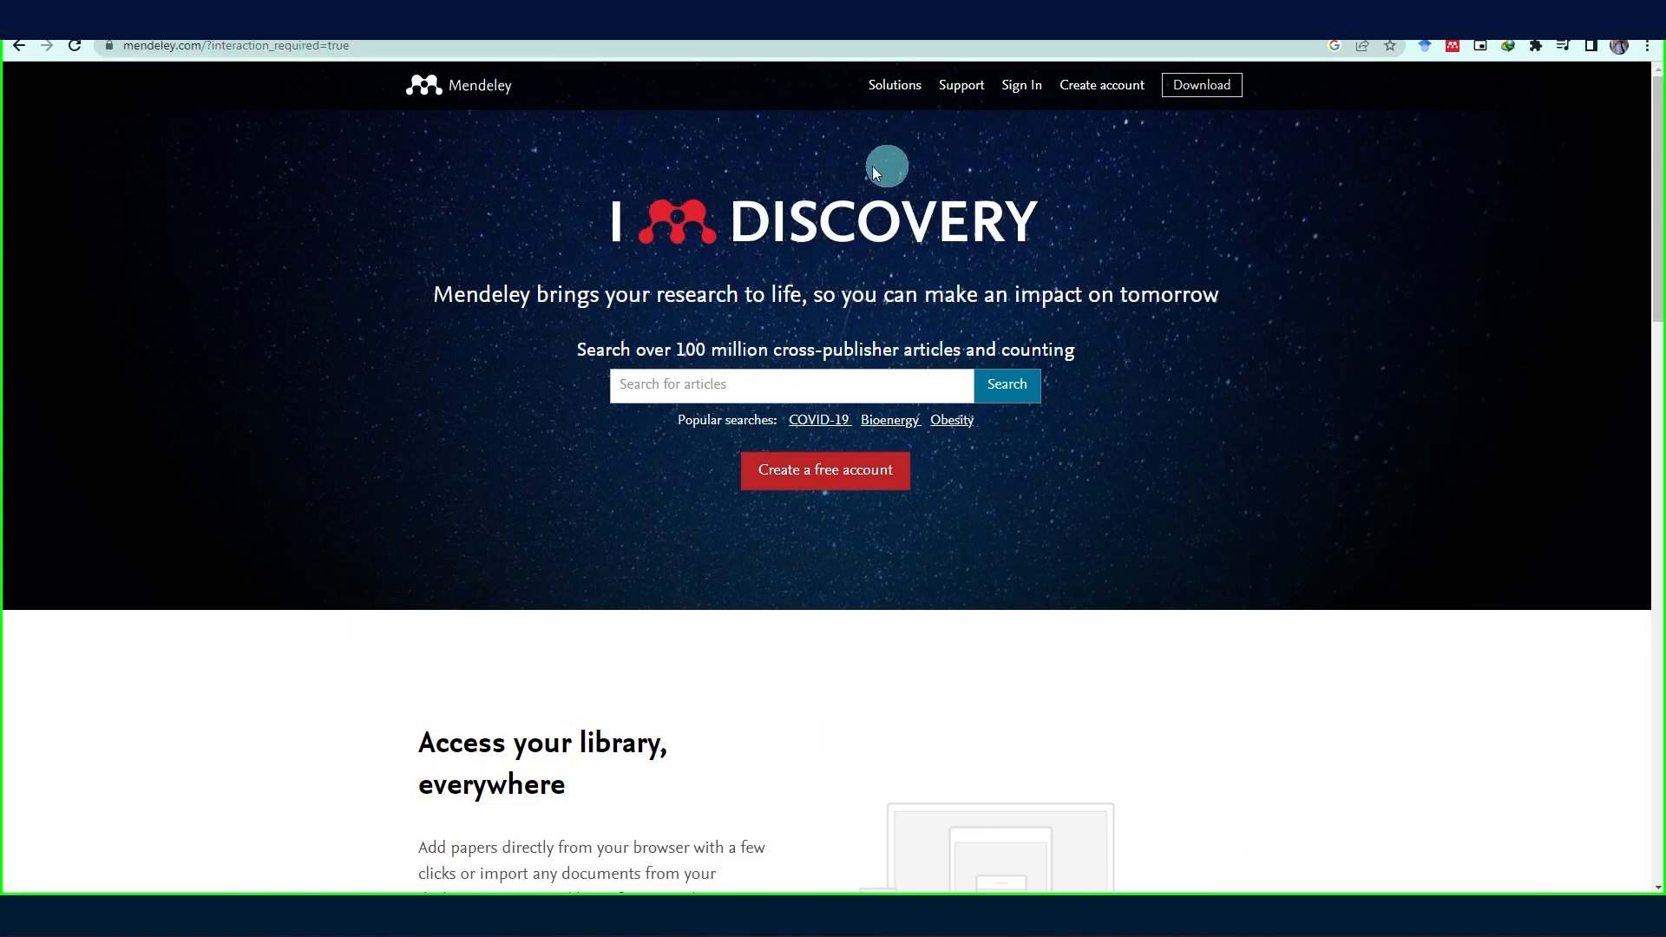
pyautogui.click(1202, 85)
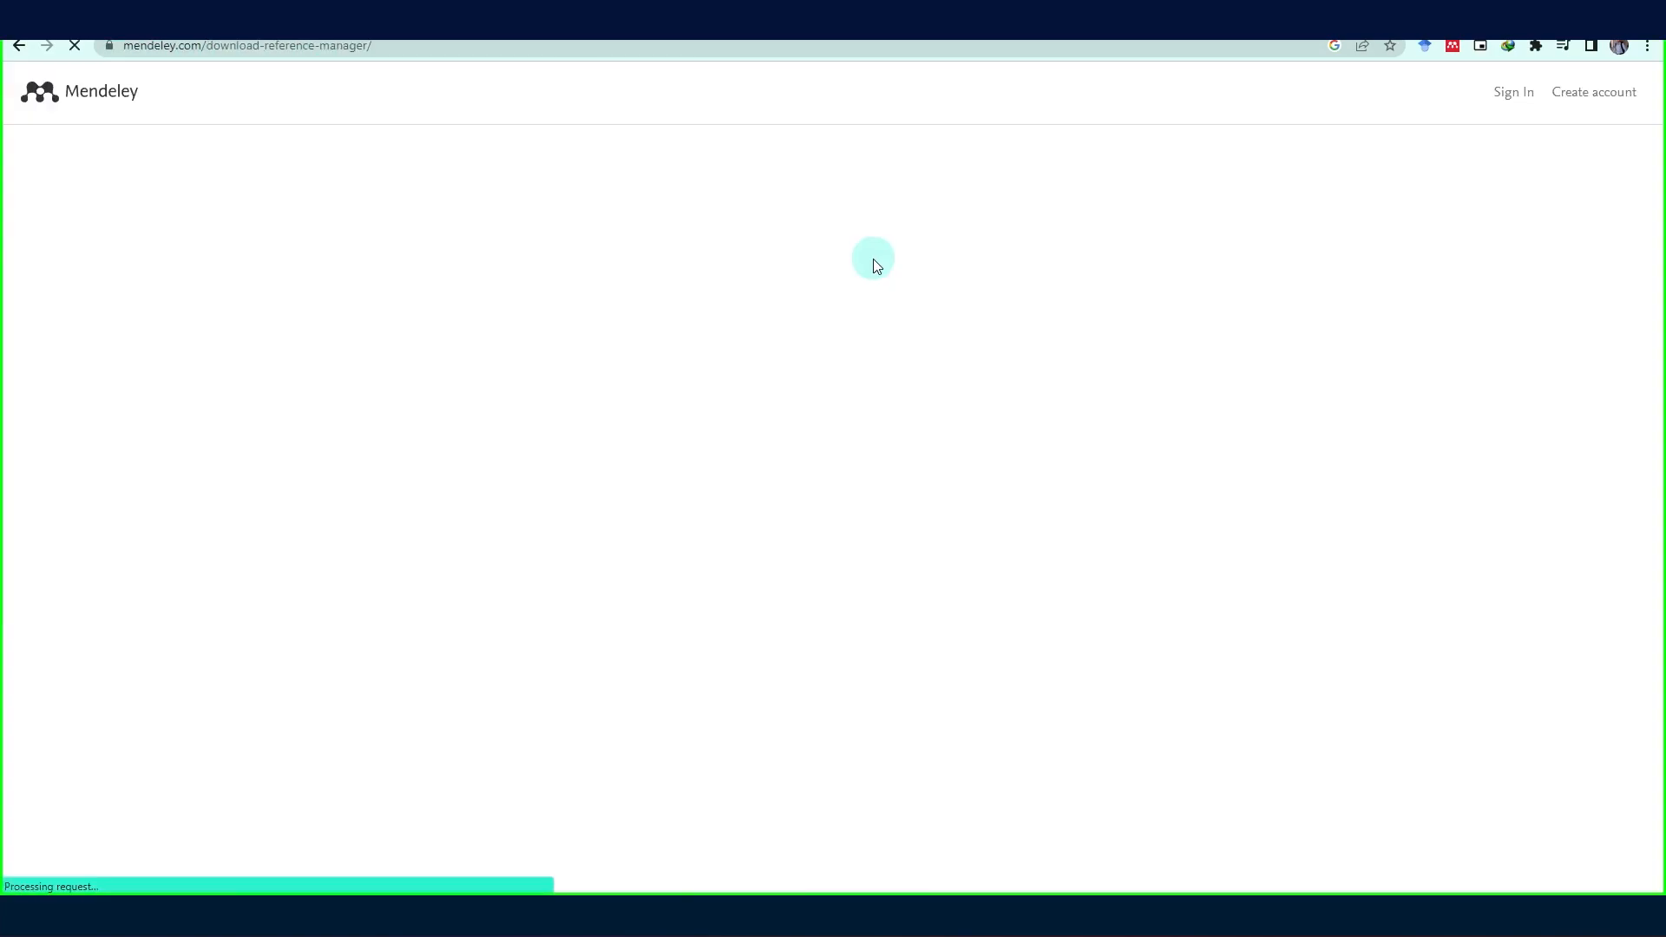
pyautogui.scroll(-4, 961, 334)
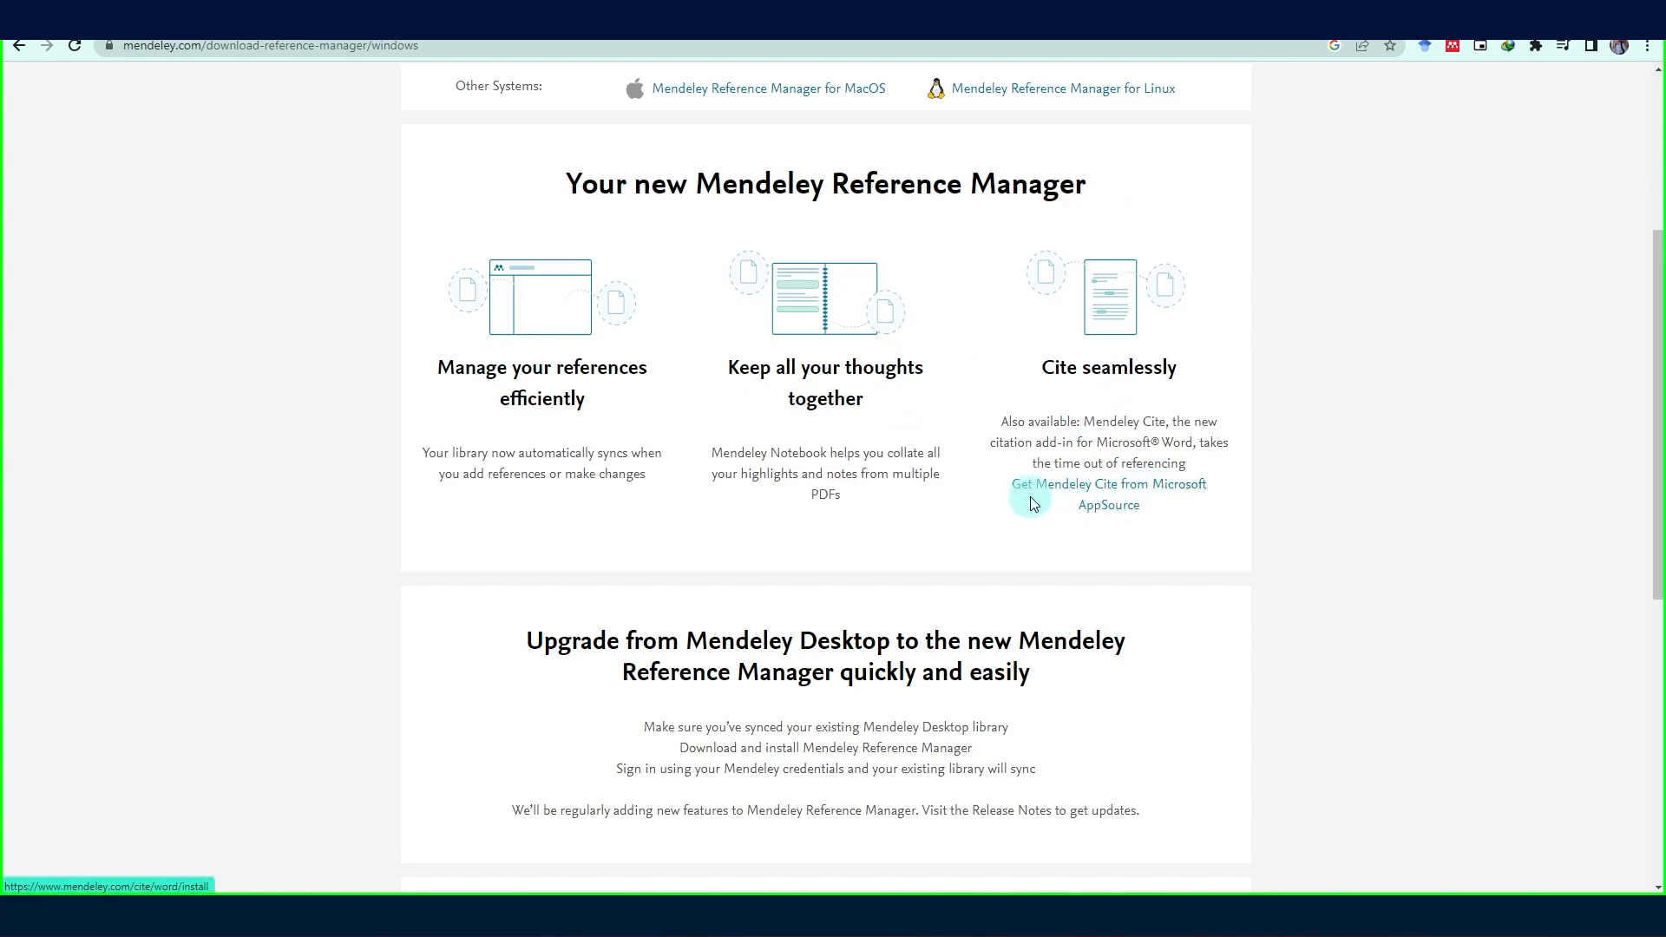
pyautogui.click(1130, 501)
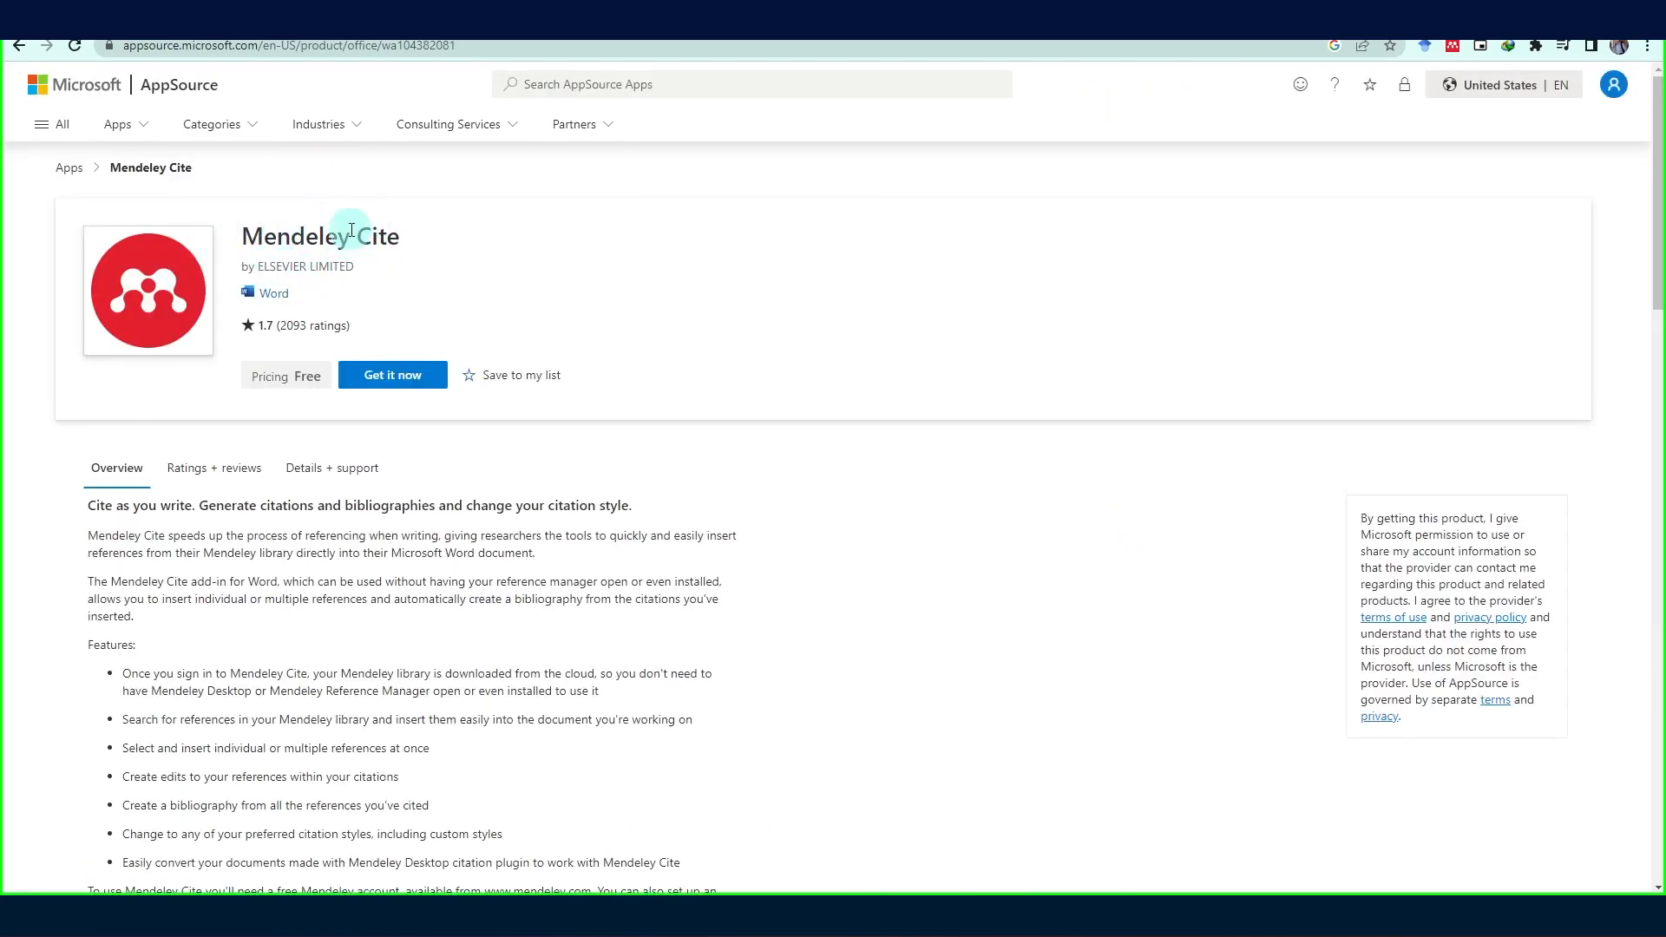
pyautogui.click(397, 387)
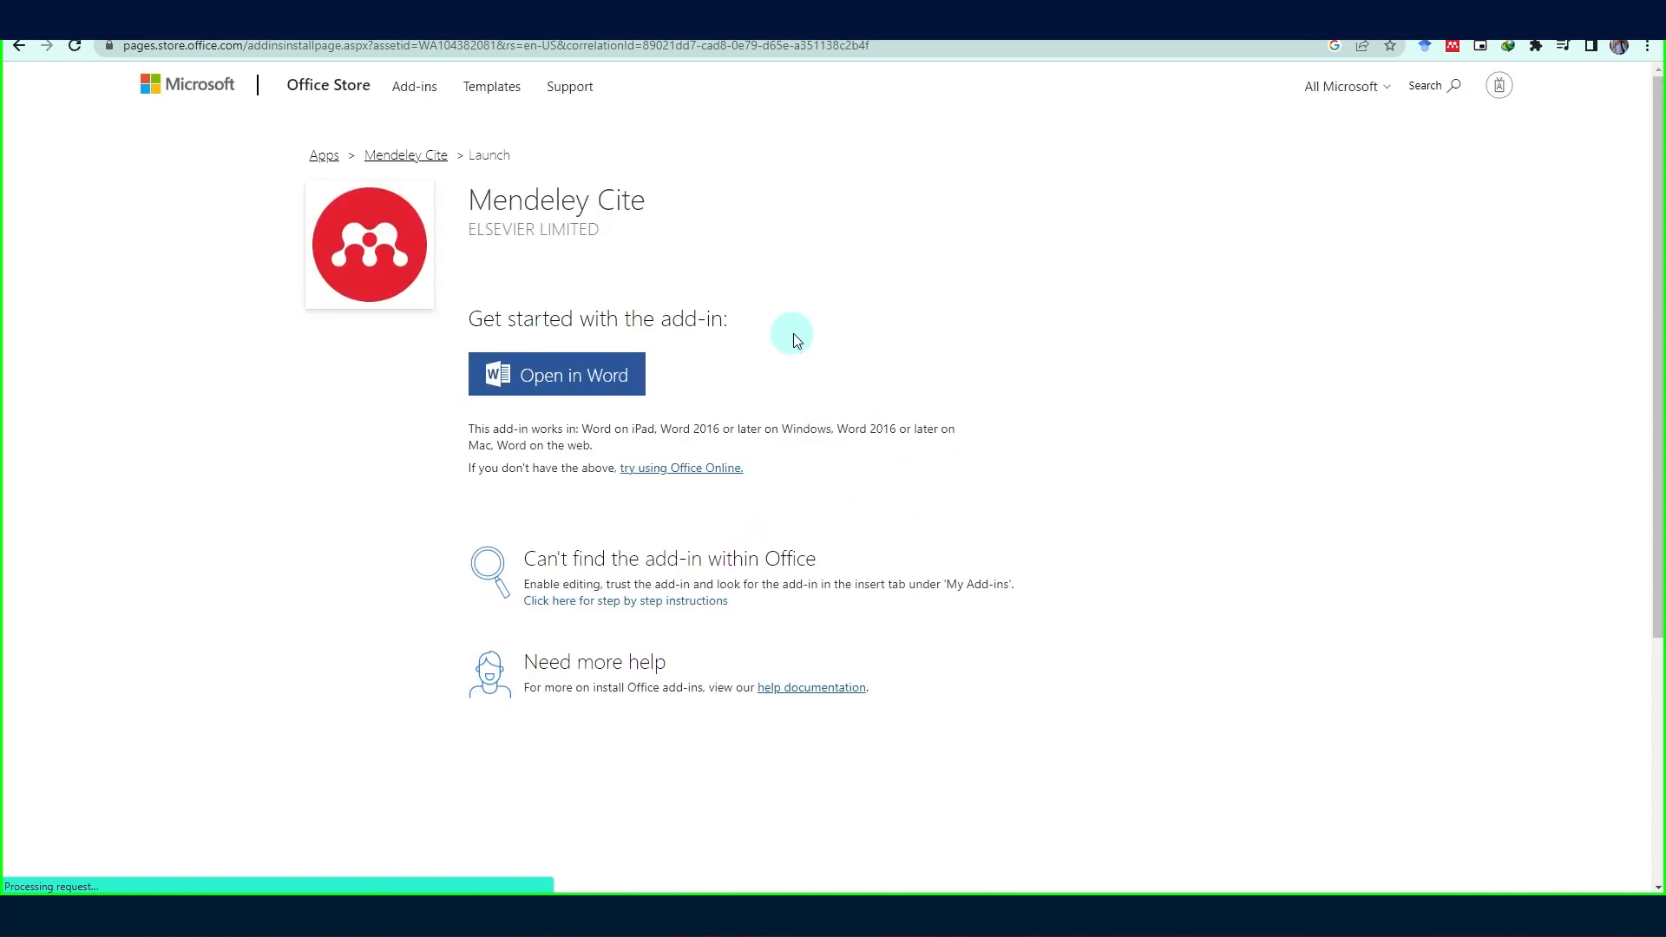
# - Open the Mendeley Cite add-in in Word, setting Word to always handle ms-word links
pyautogui.click(565, 387)
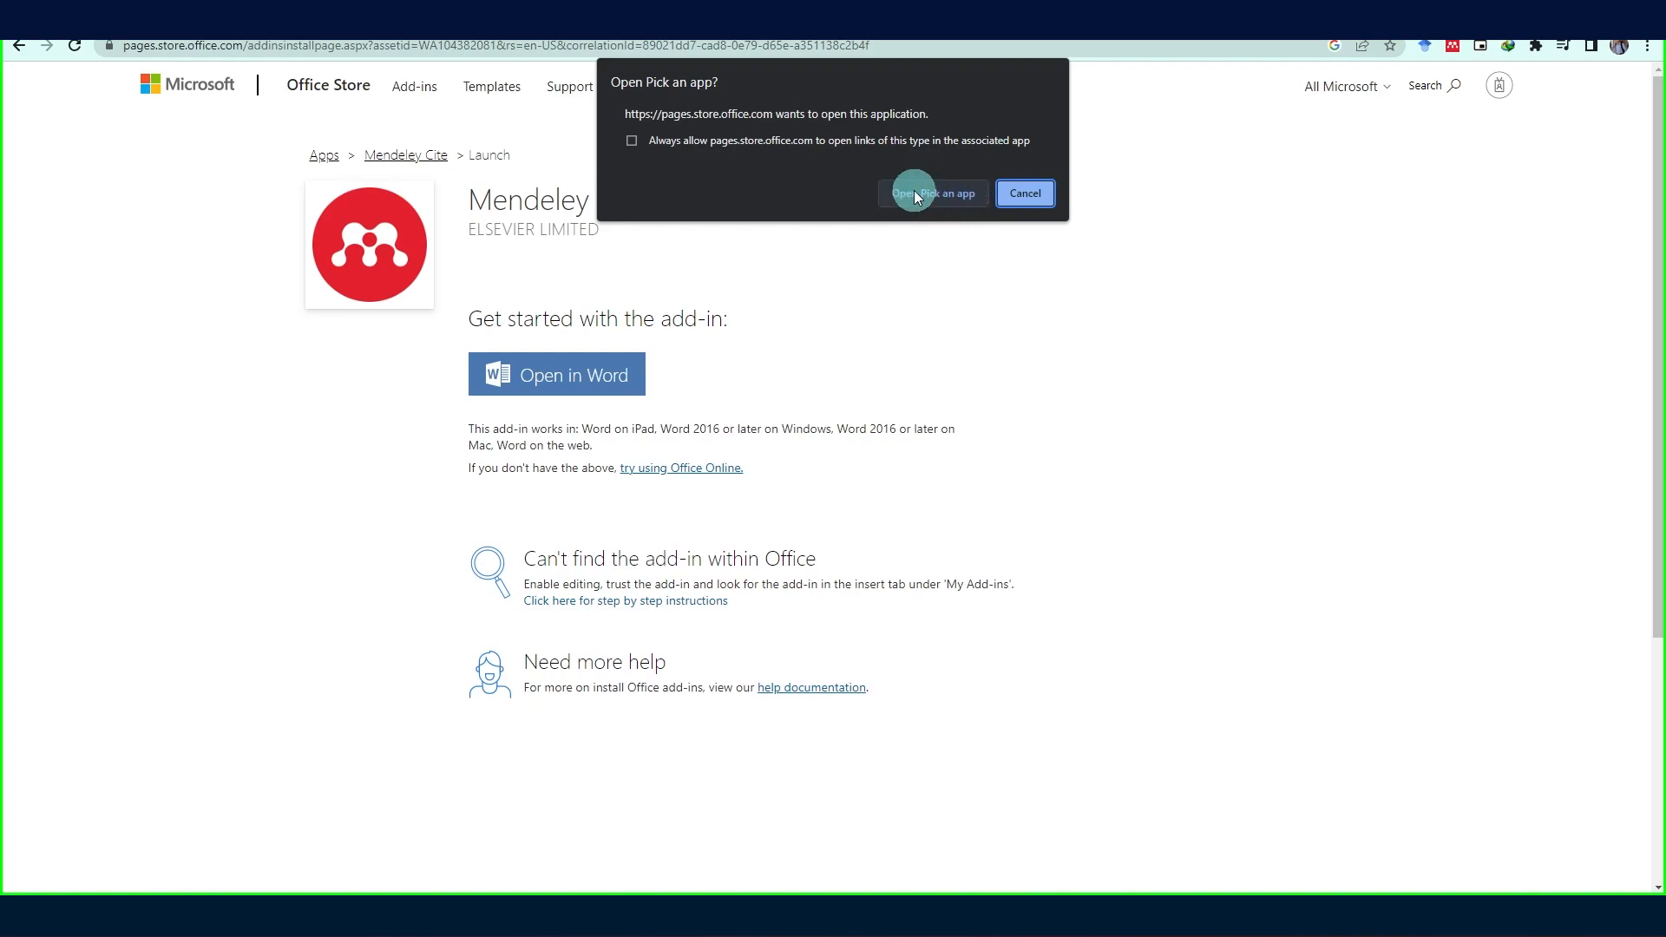
pyautogui.click(913, 193)
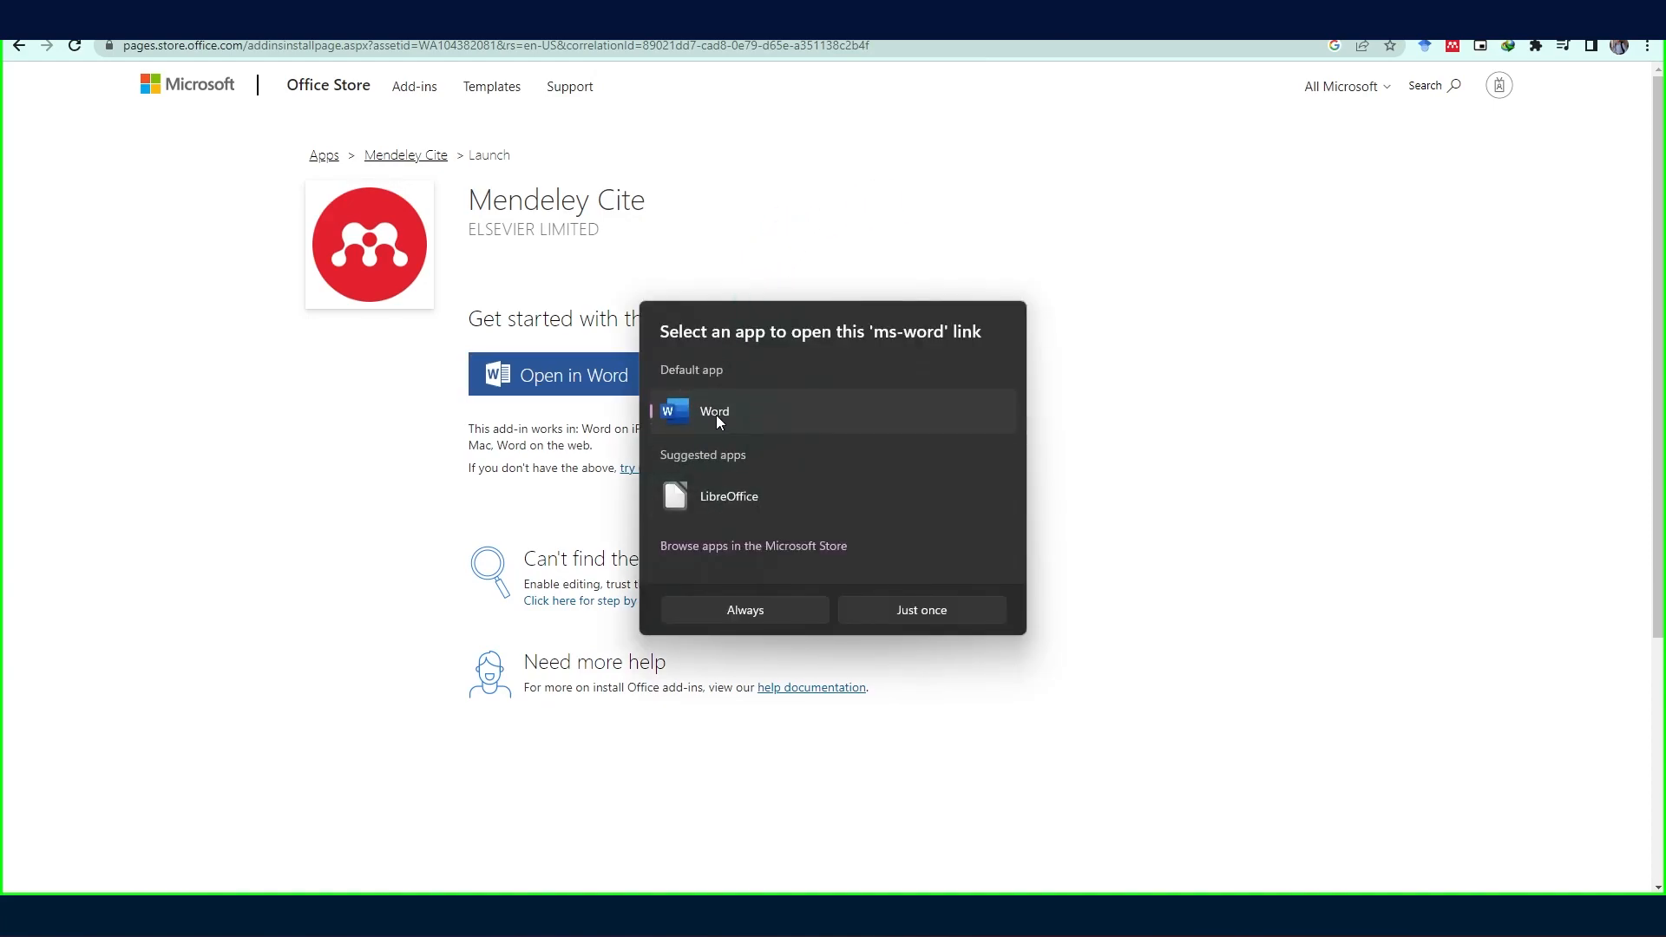
pyautogui.click(745, 612)
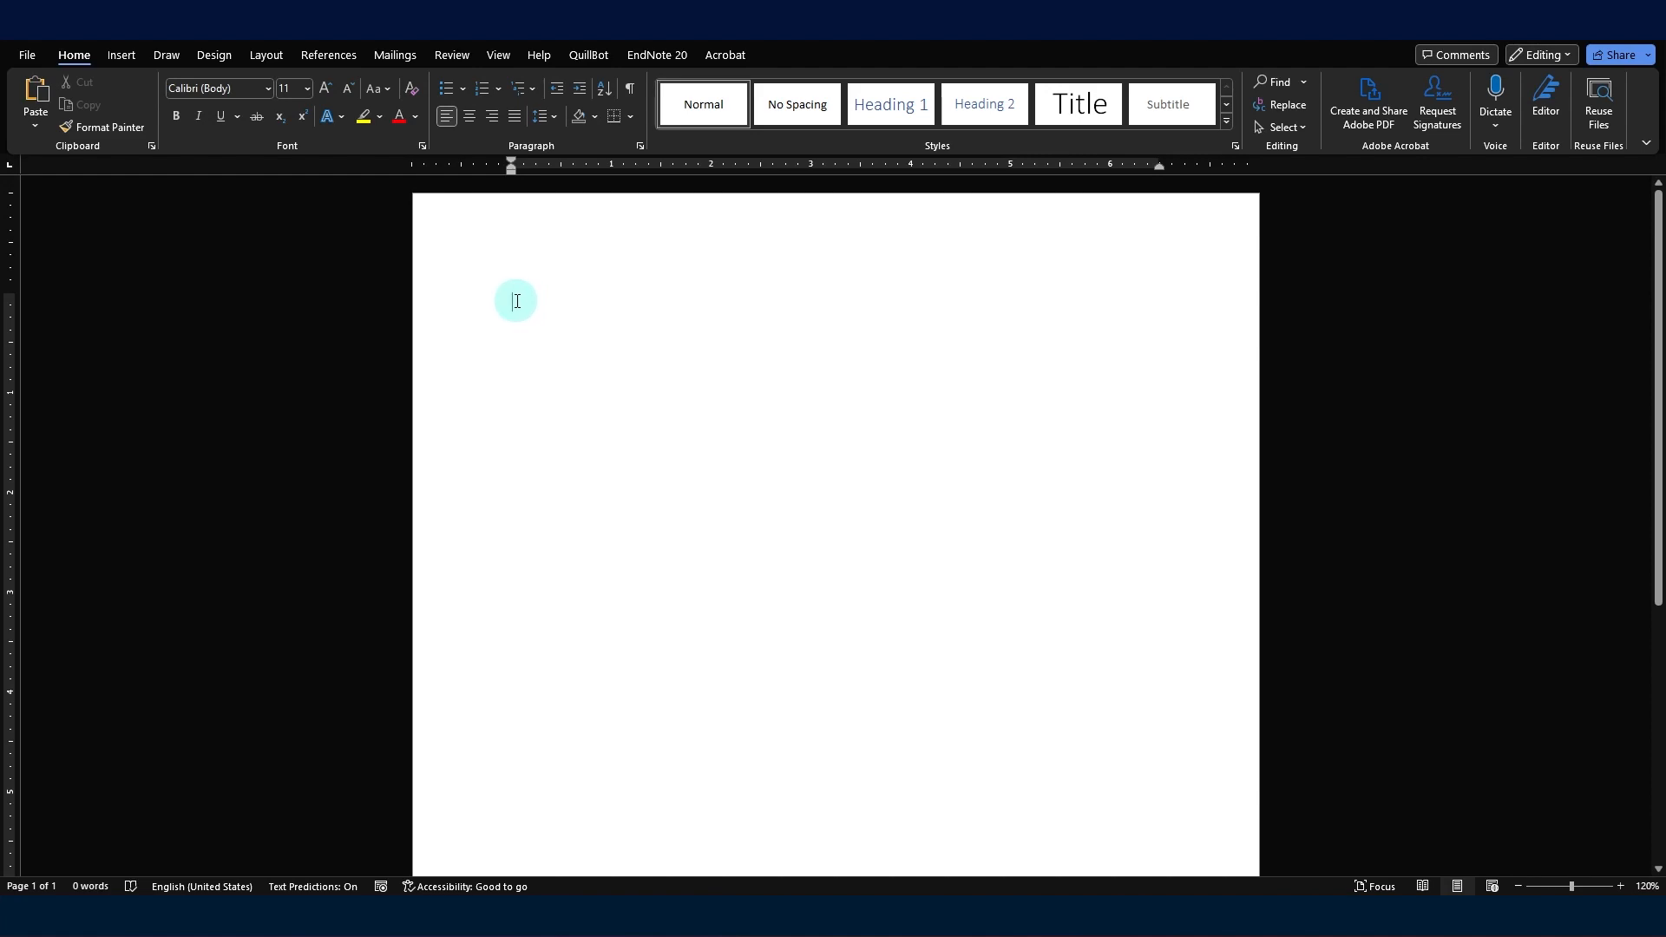
# - Generate sample text in the blank document with =RAND(3,4)
pyautogui.write('=')
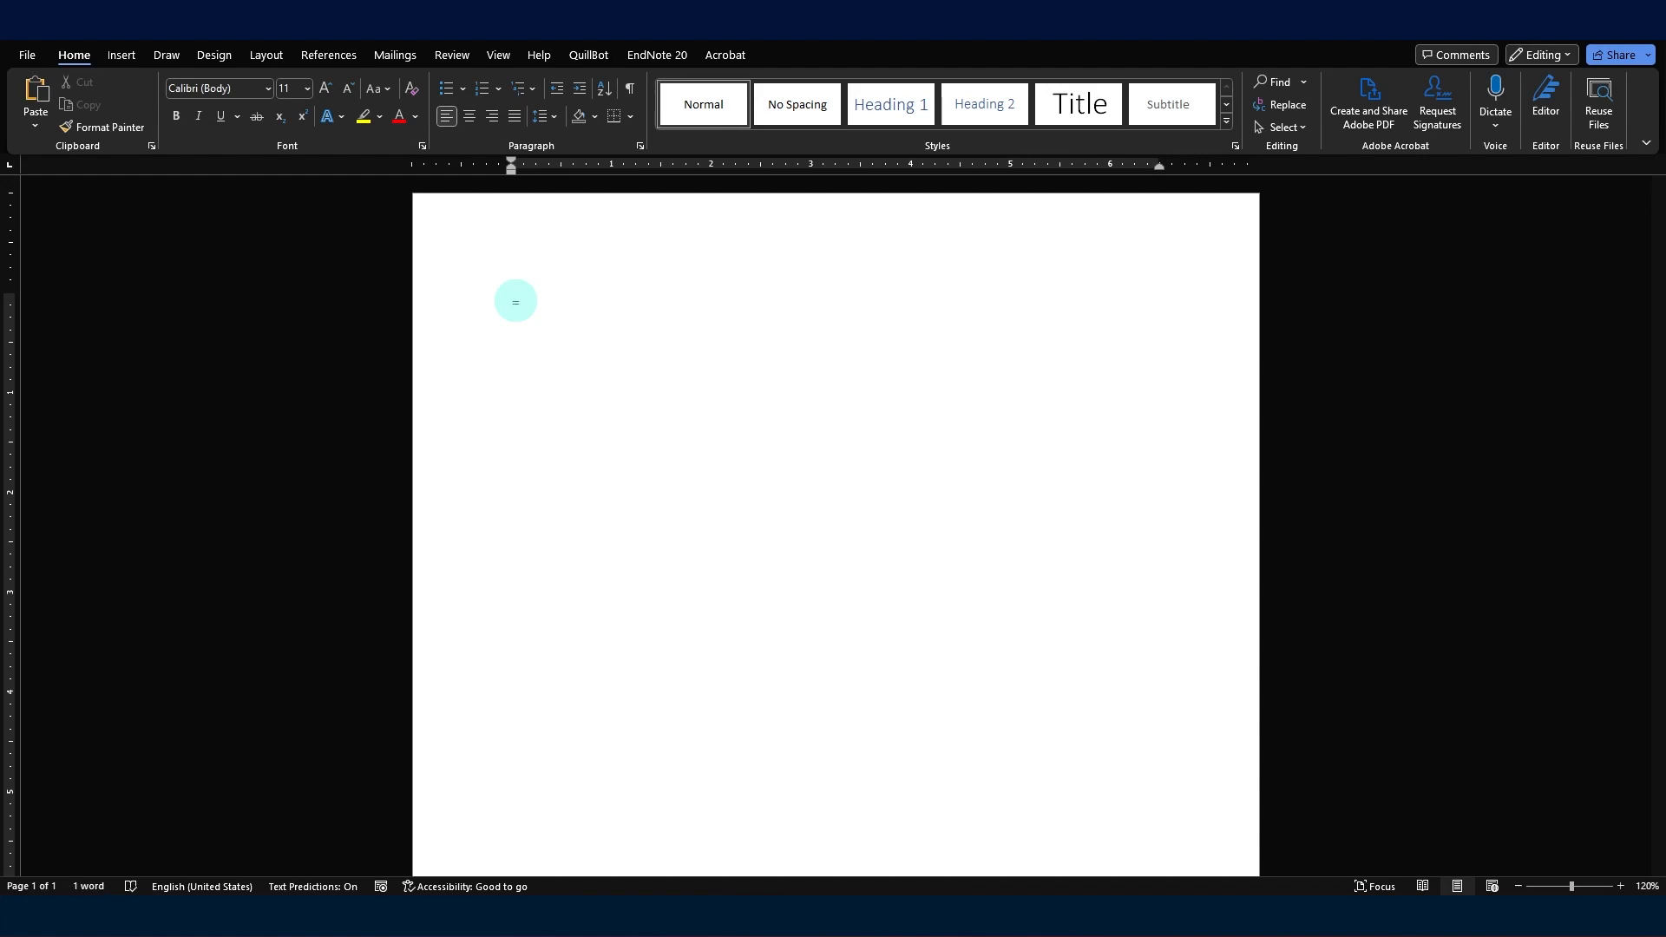
pyautogui.write('RAND(3,4)')
pyautogui.press('Return')
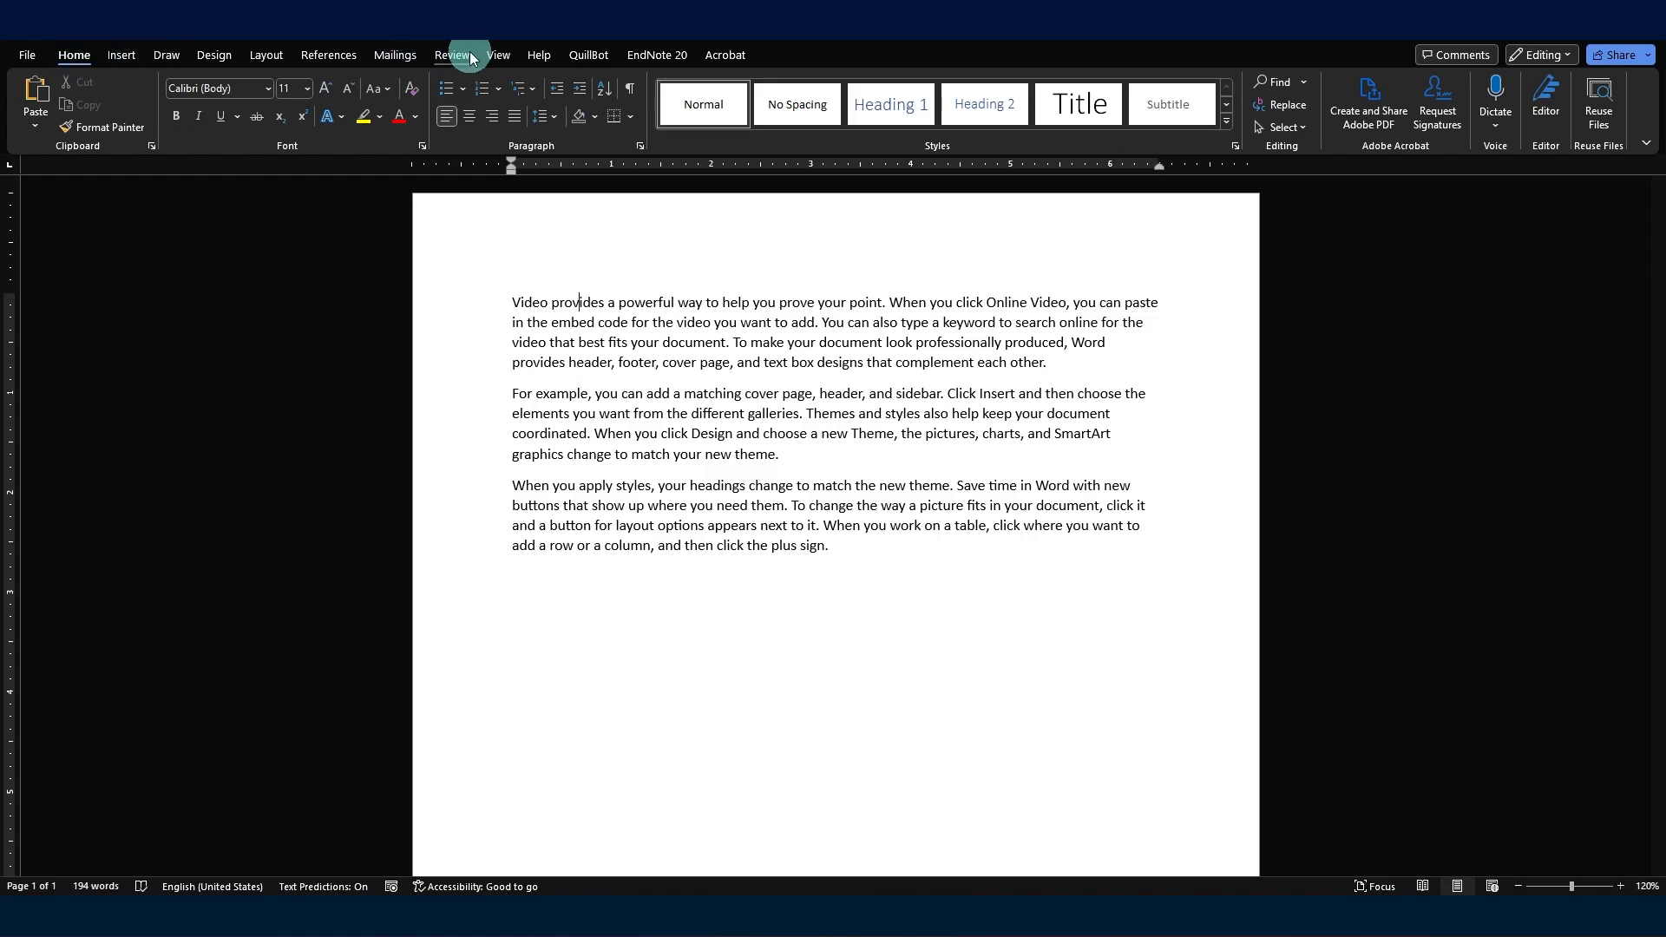
# - Start Mendeley Cite in the document and sign in with the account password
pyautogui.click(321, 57)
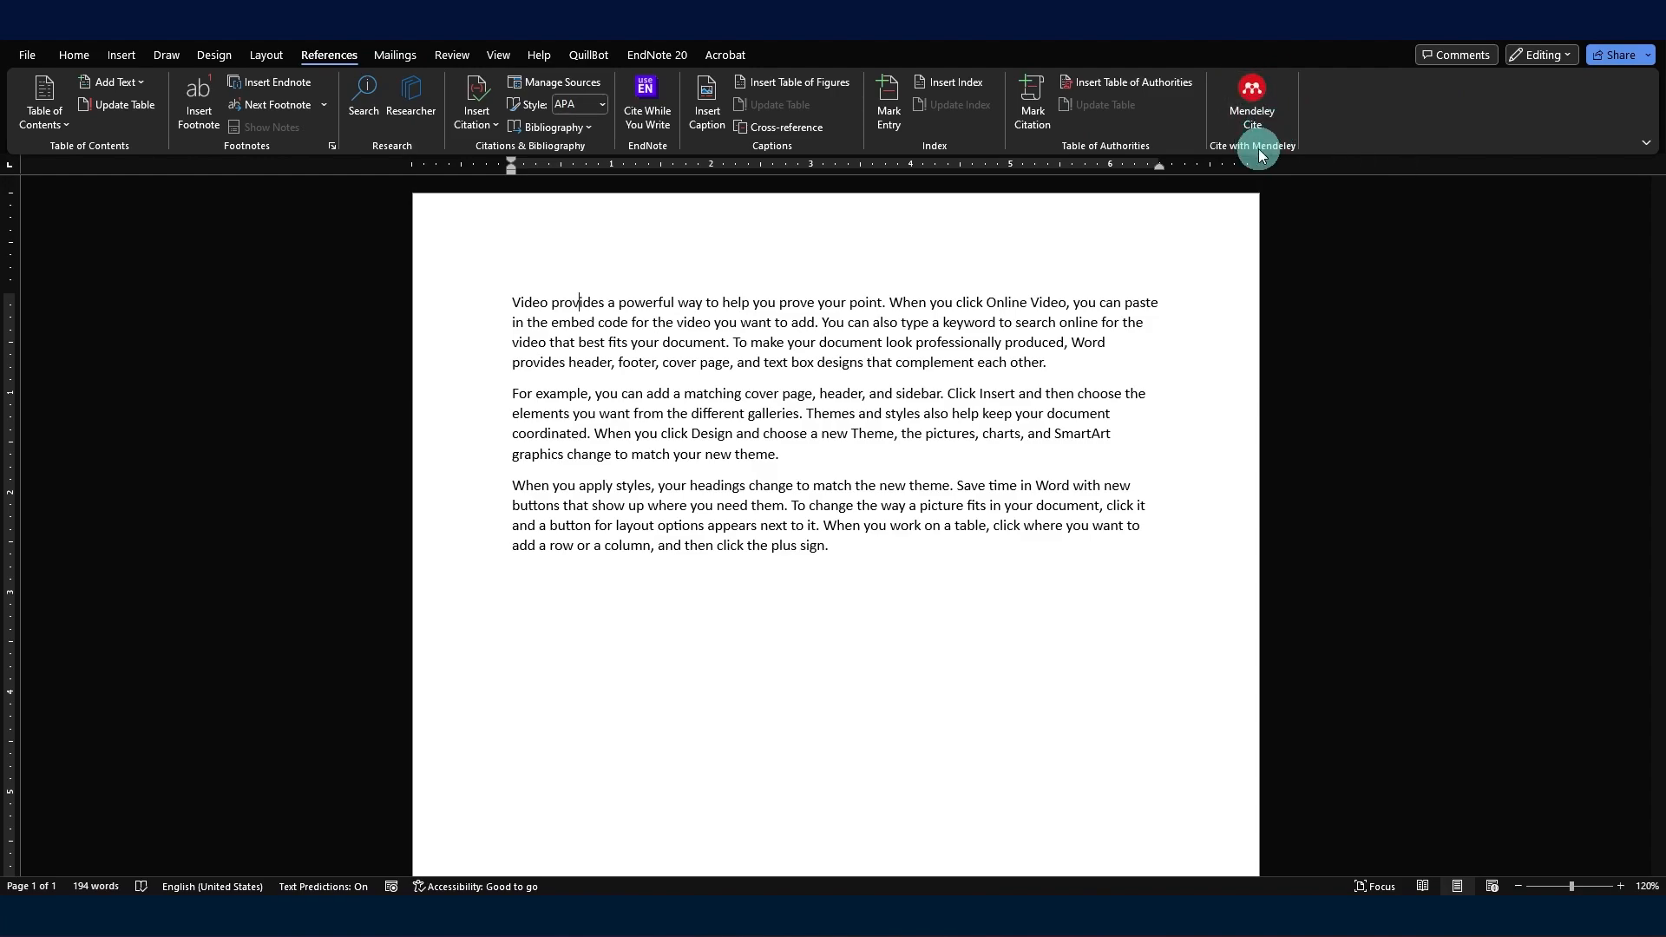
pyautogui.click(1243, 99)
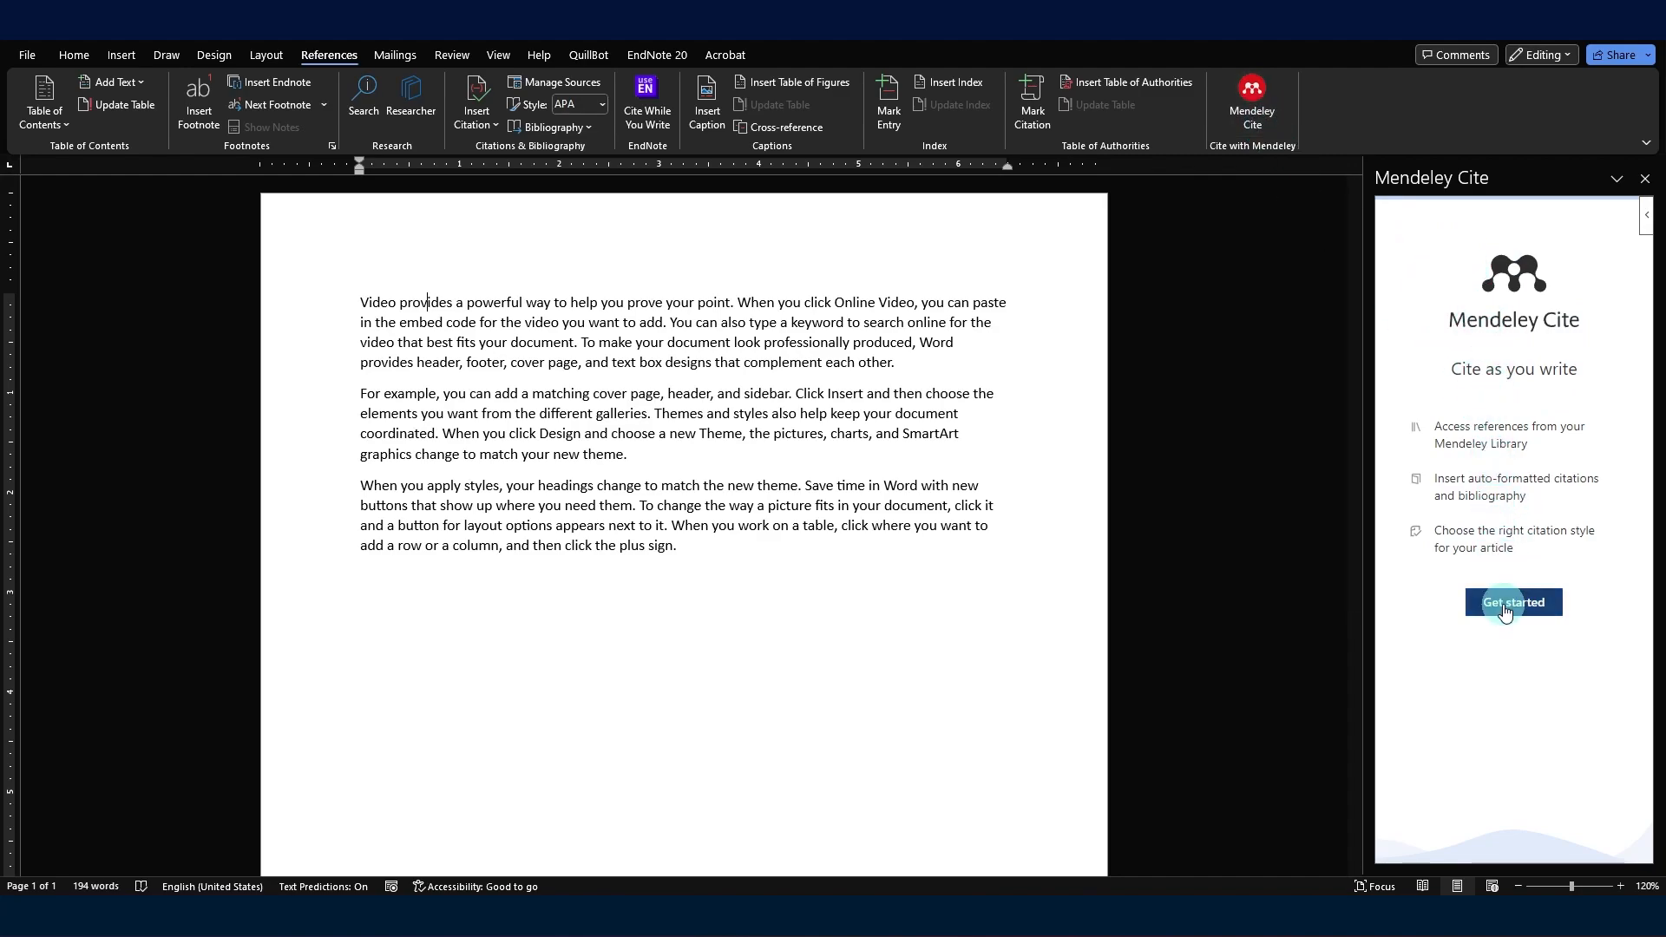
pyautogui.click(1508, 606)
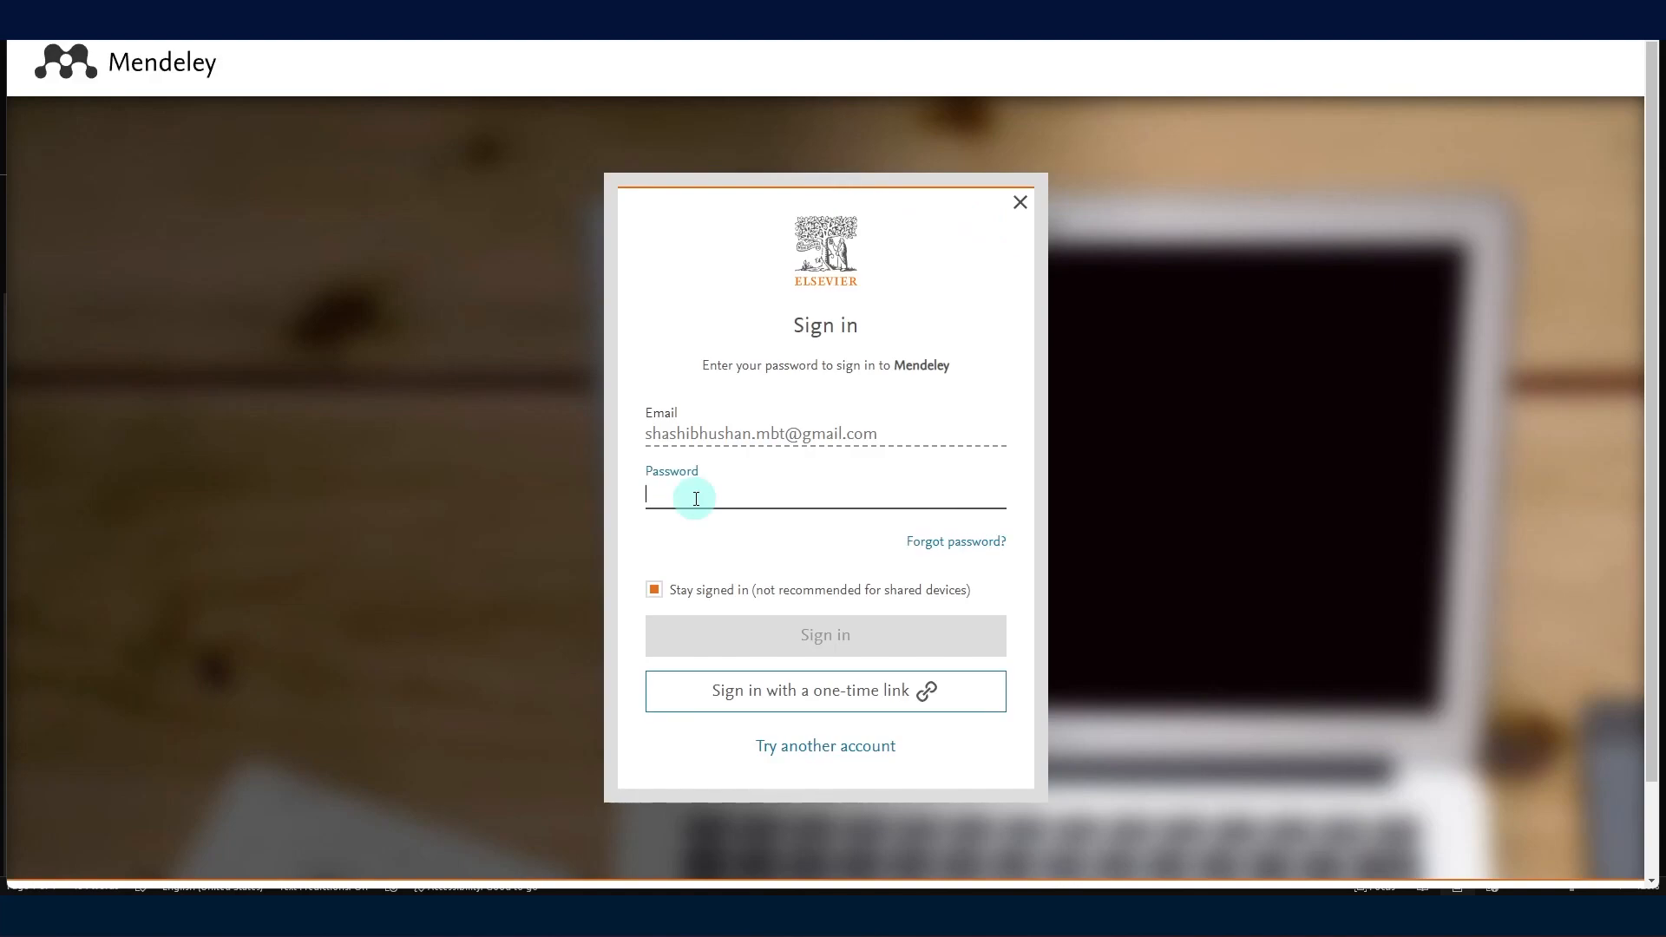
pyautogui.click(889, 637)
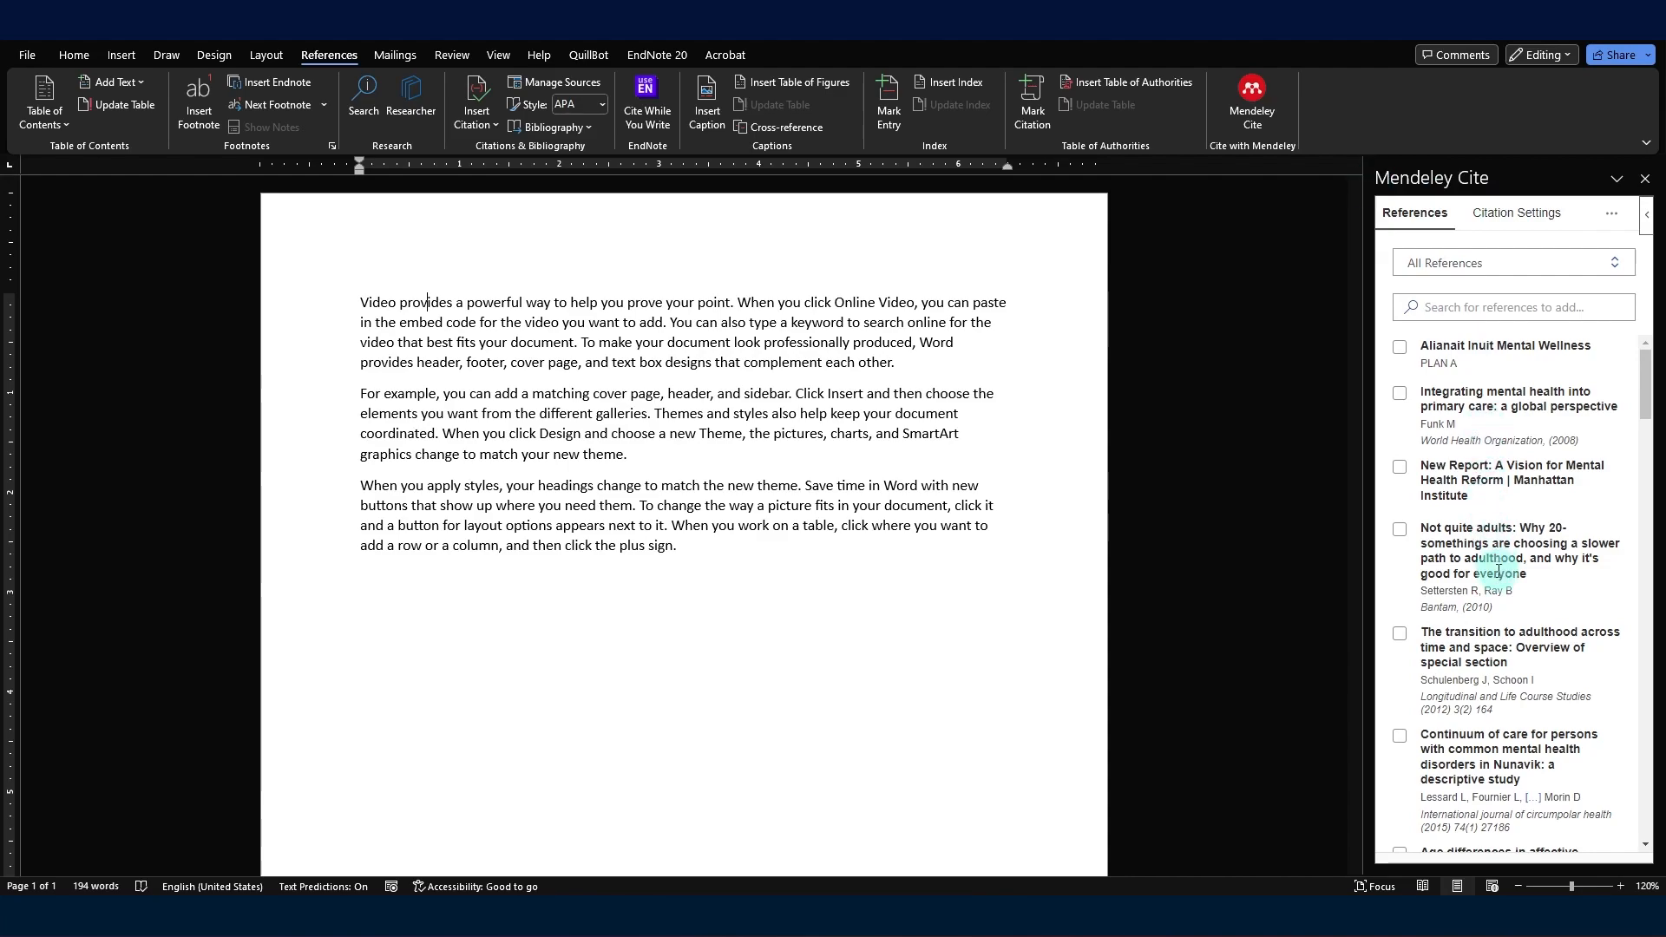
# - Insert a citation of "The transition to adulthood across time and space: Overview of special section" at the end of the first paragraph
pyautogui.scroll(-10, 1499, 566)
pyautogui.scroll(10, 1500, 625)
pyautogui.click(924, 462)
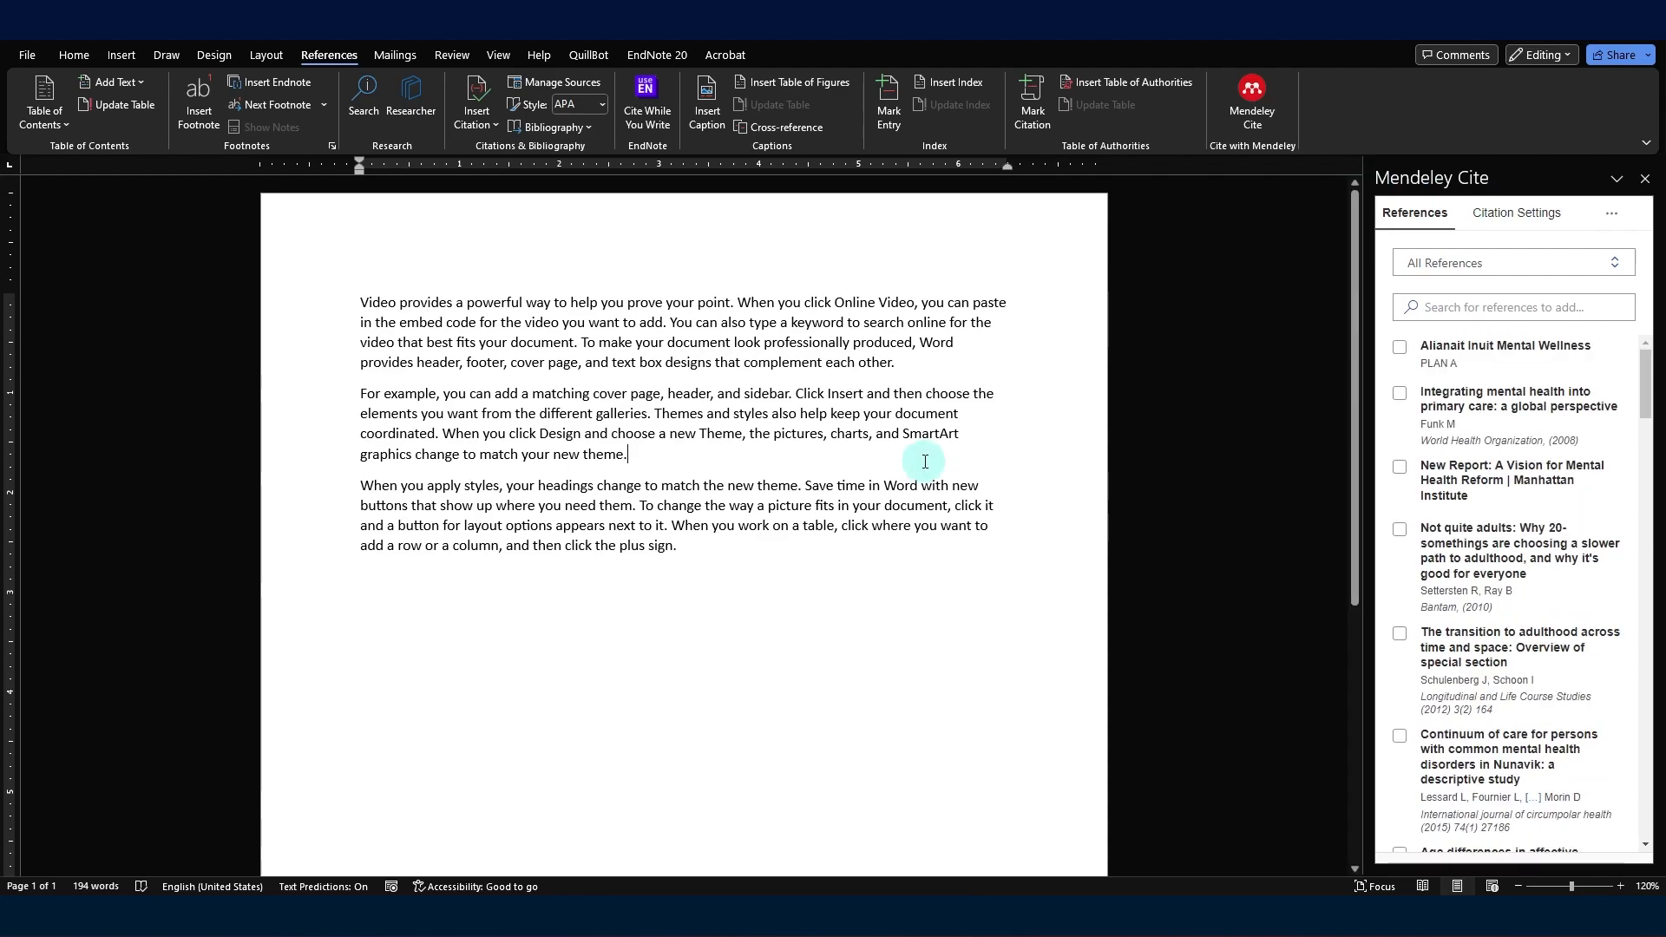
pyautogui.click(904, 367)
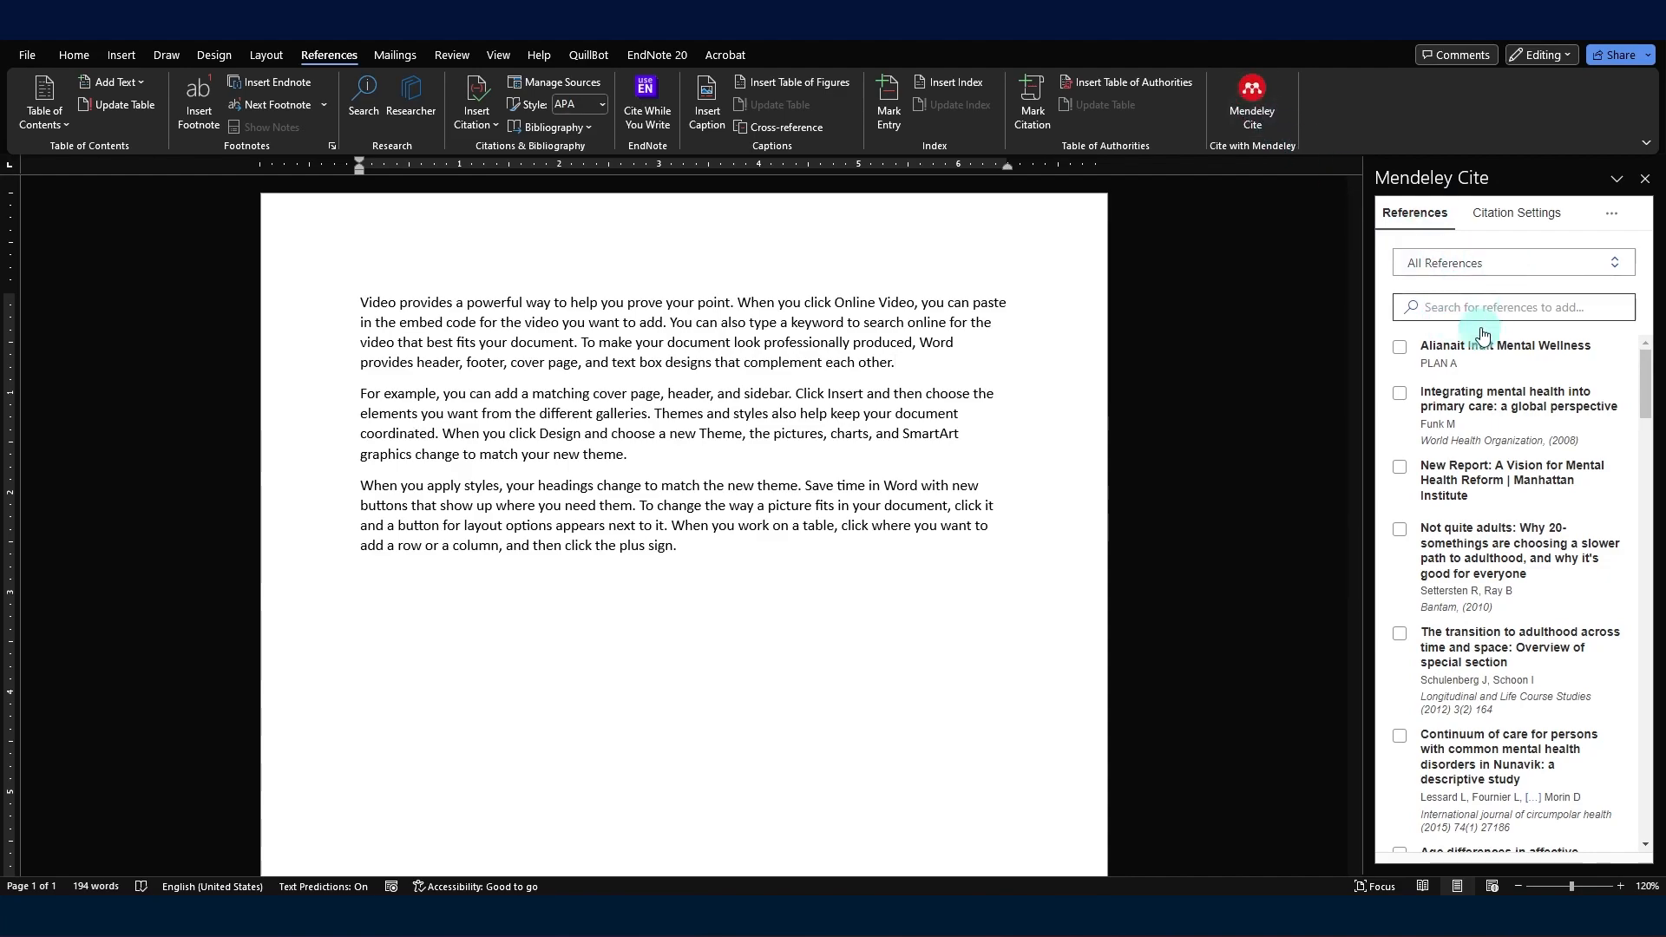
pyautogui.scroll(-3, 1479, 364)
pyautogui.scroll(3, 1496, 486)
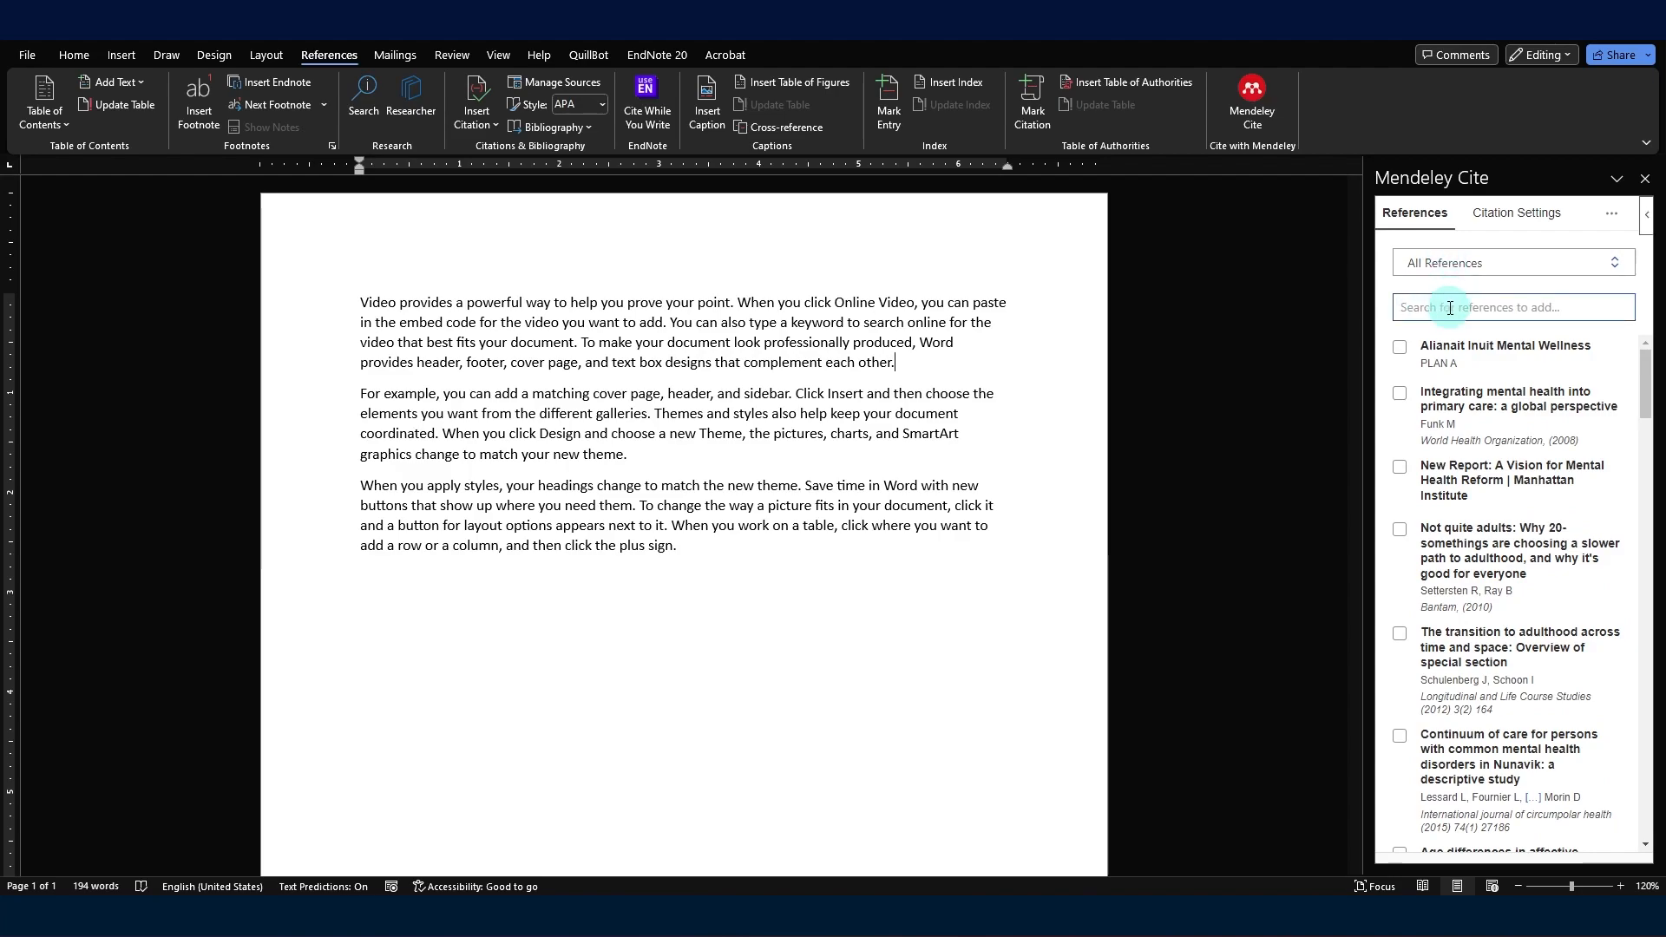
pyautogui.click(1432, 262)
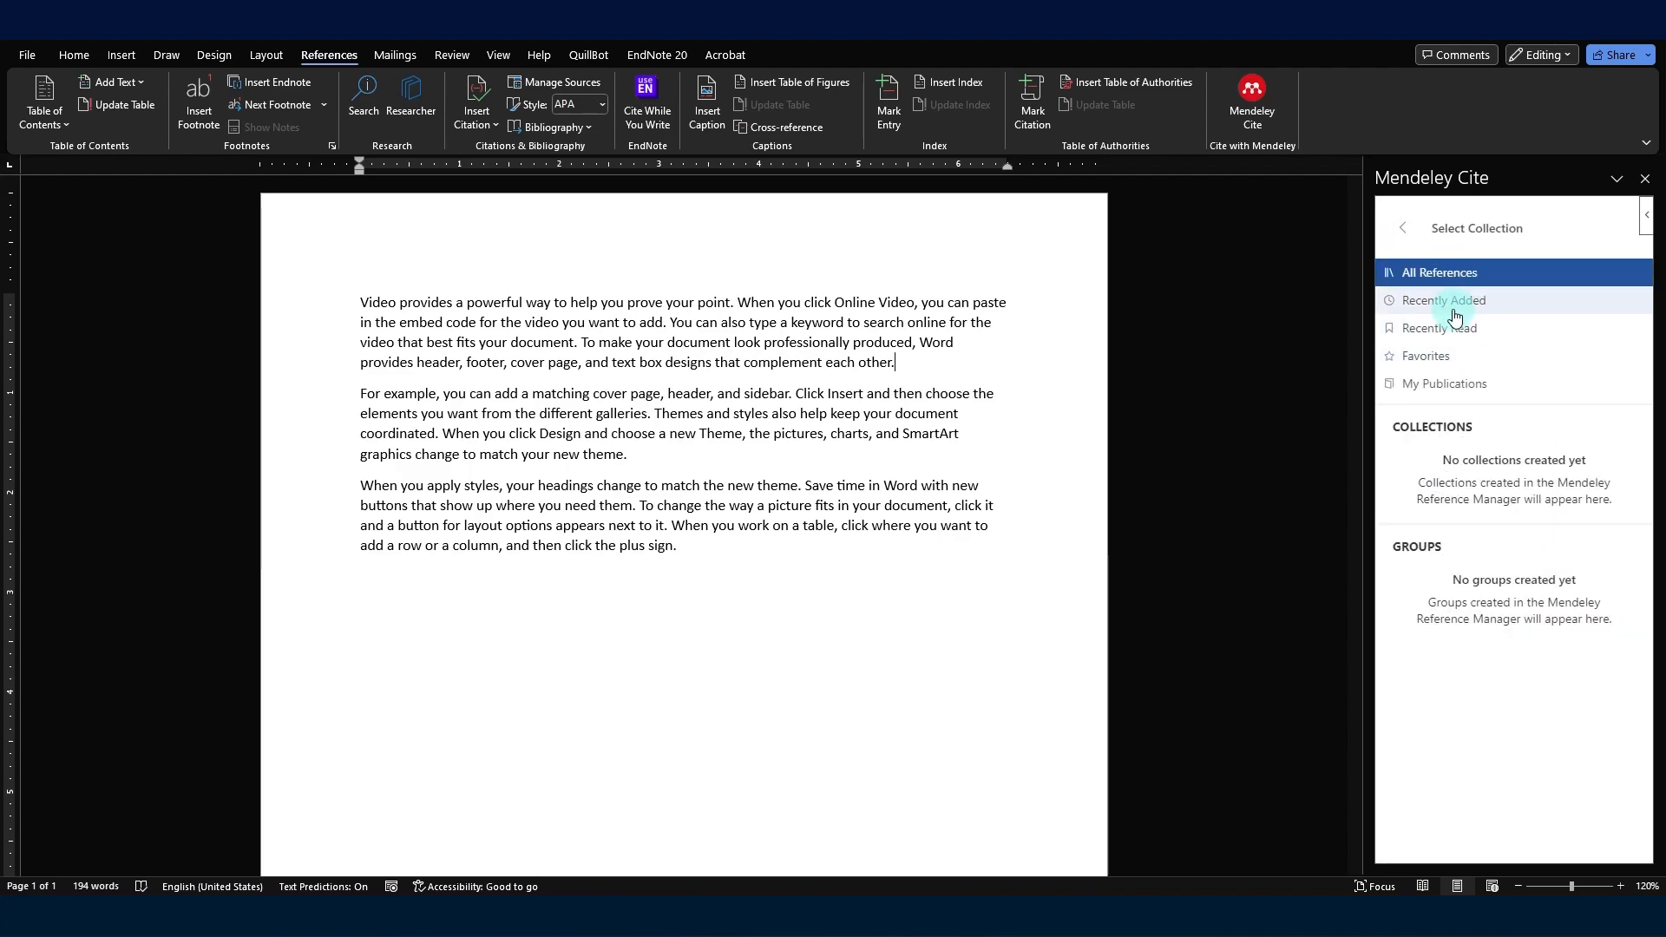
pyautogui.click(1403, 234)
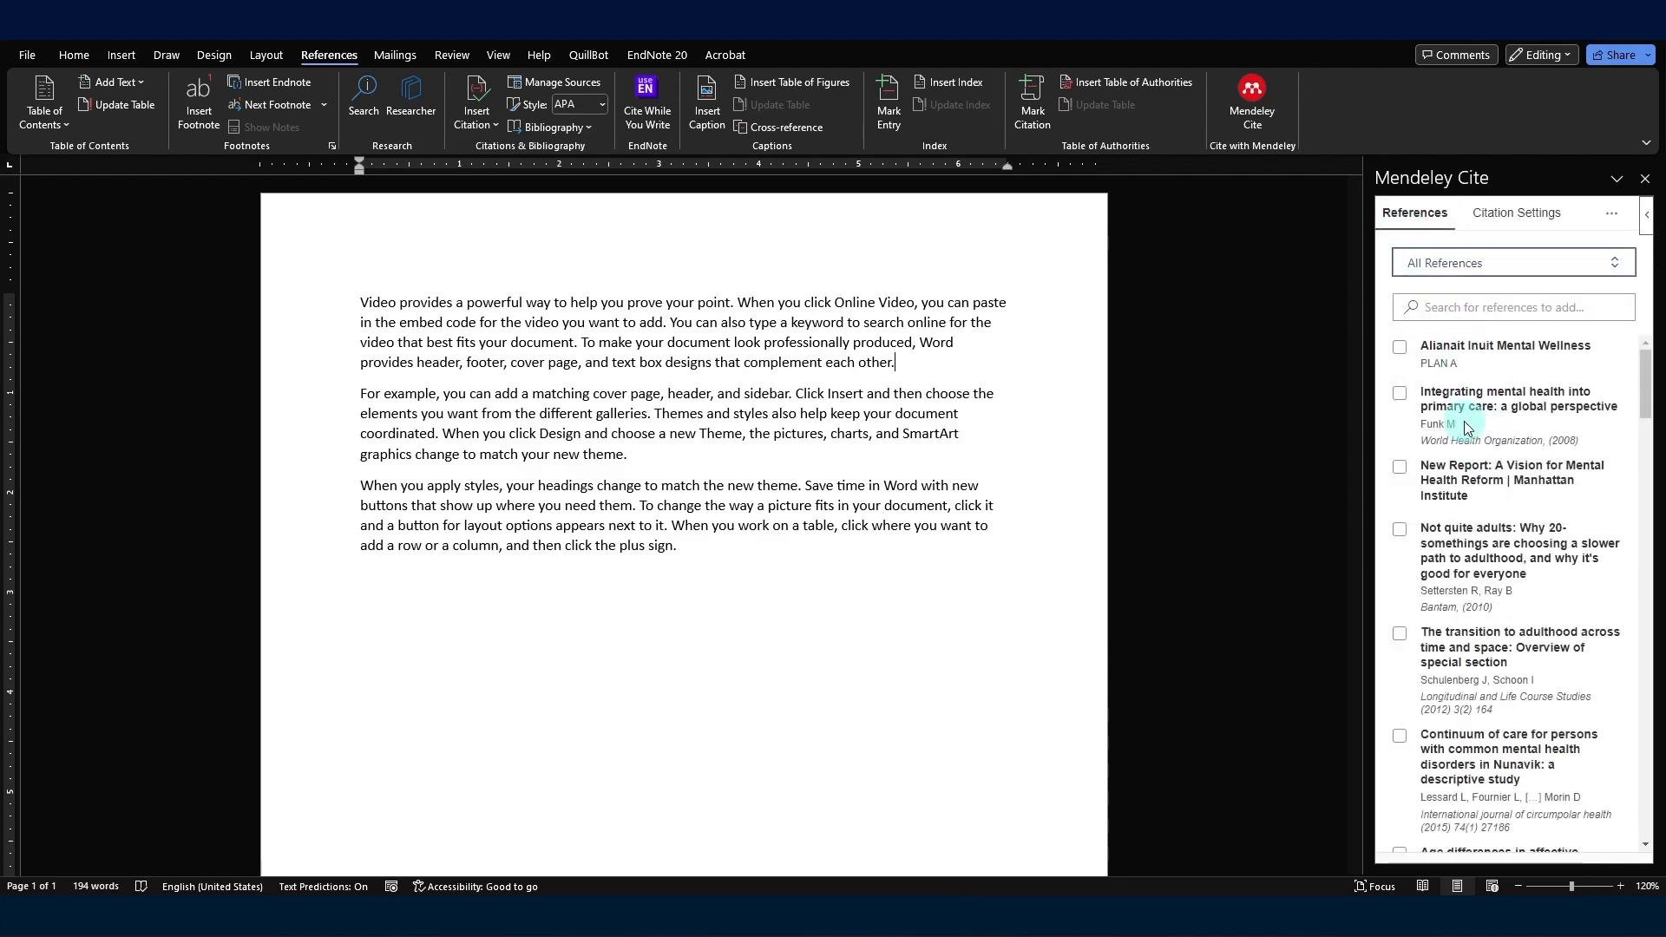
pyautogui.scroll(-2, 1462, 451)
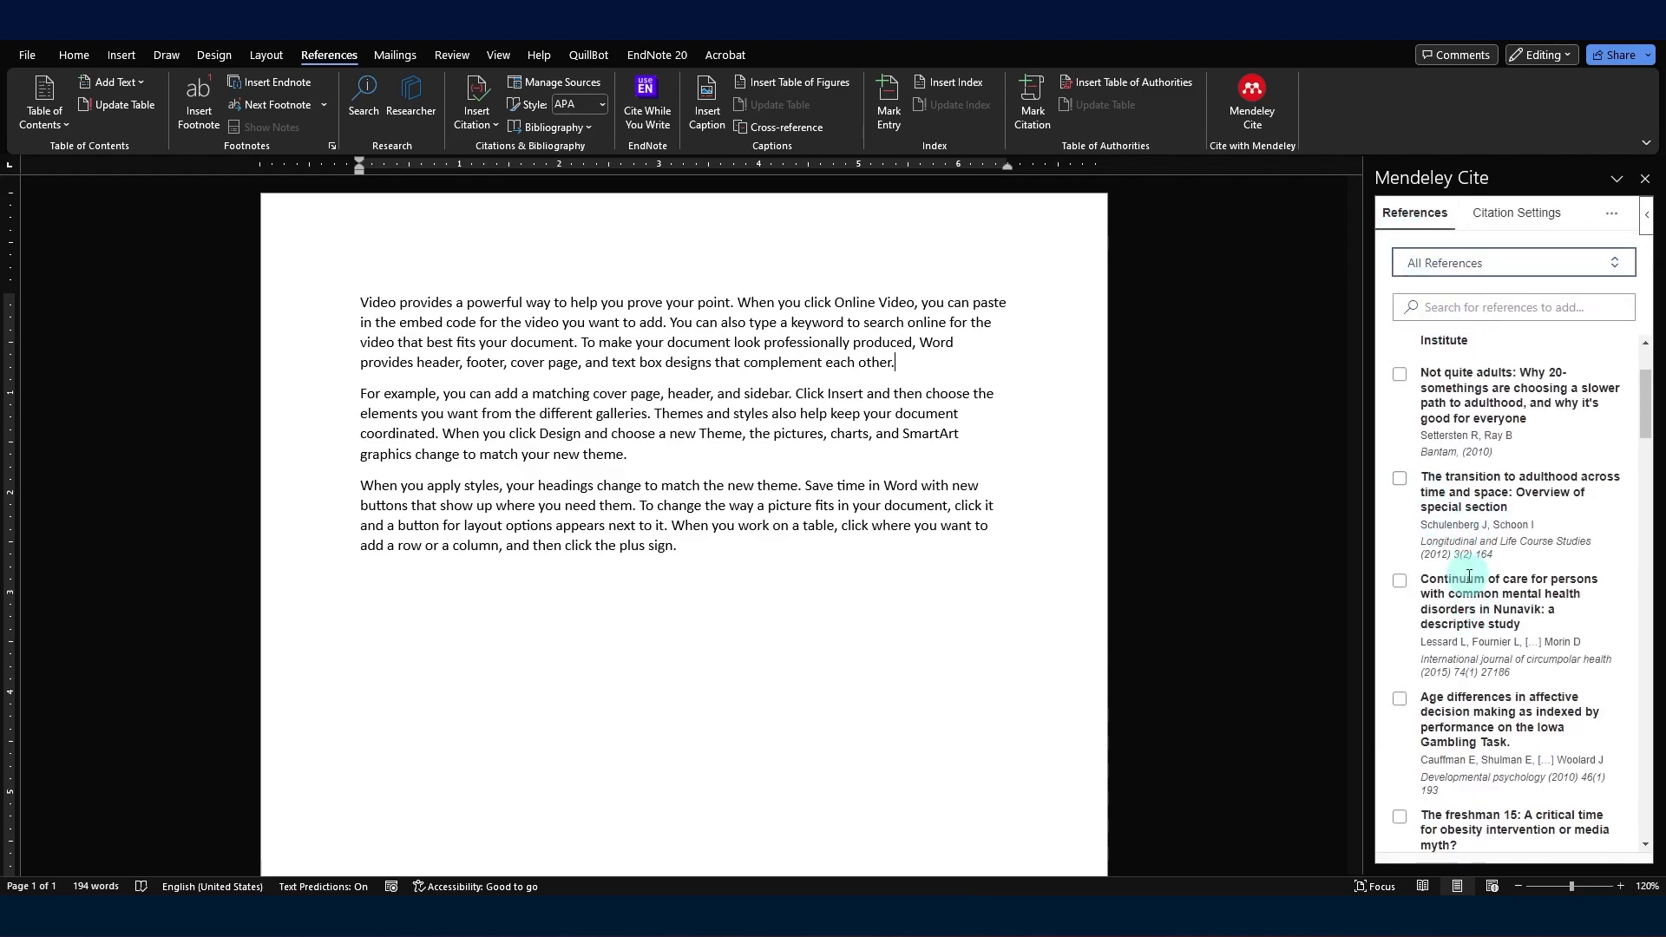
pyautogui.click(1400, 480)
pyautogui.click(1418, 826)
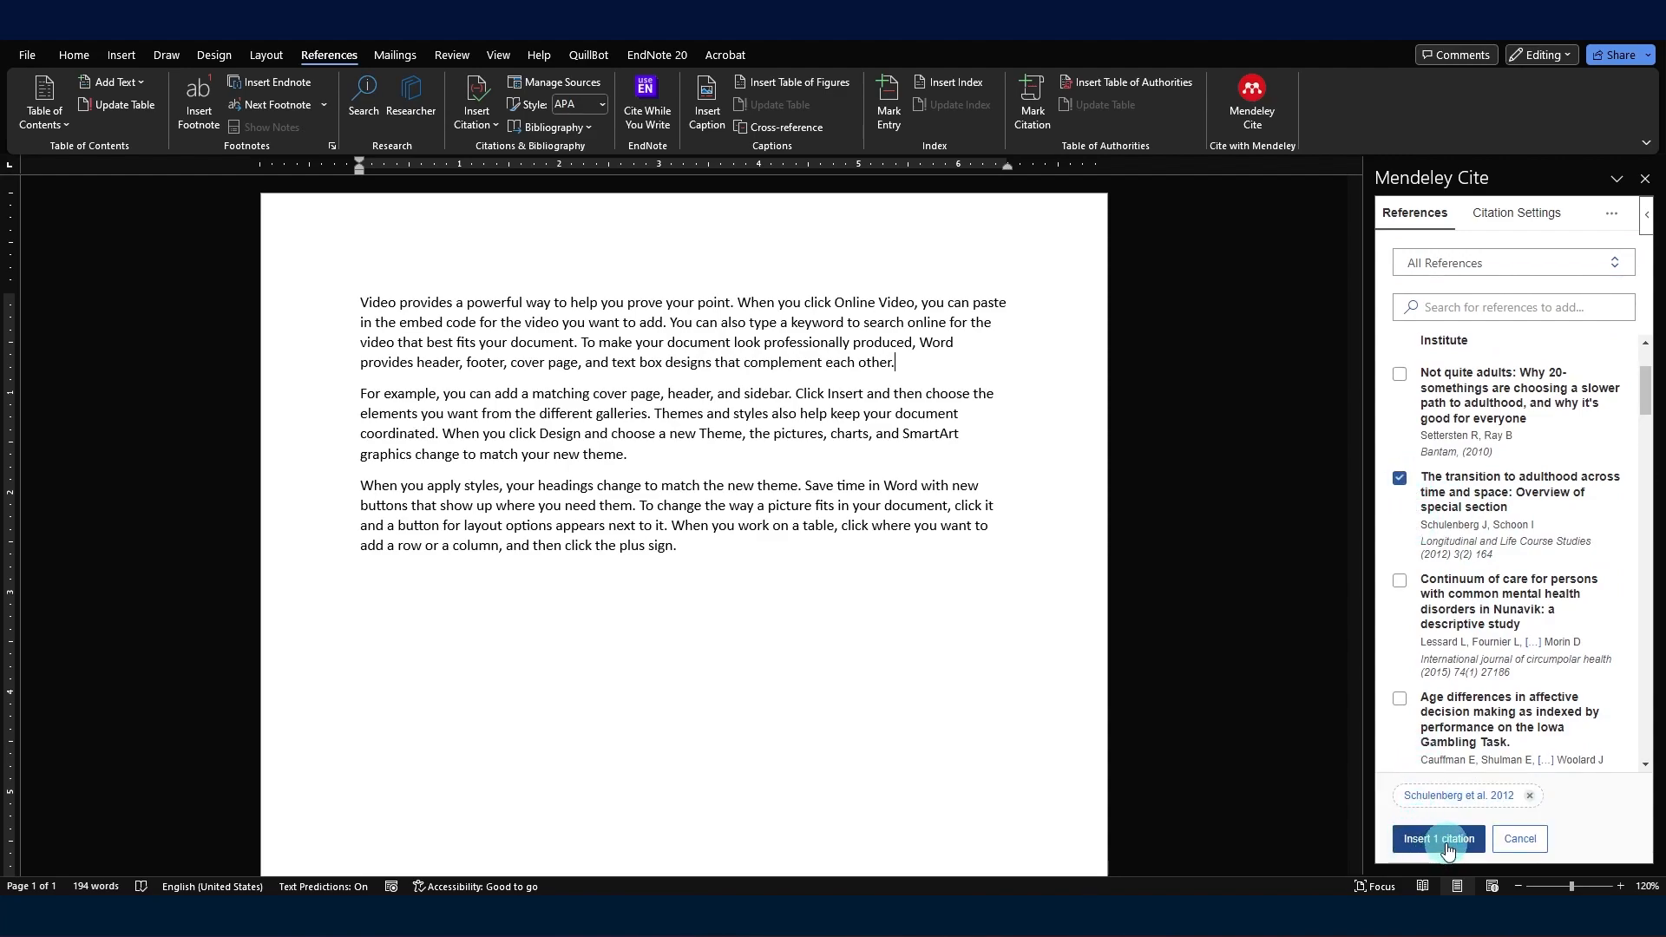
pyautogui.click(1447, 845)
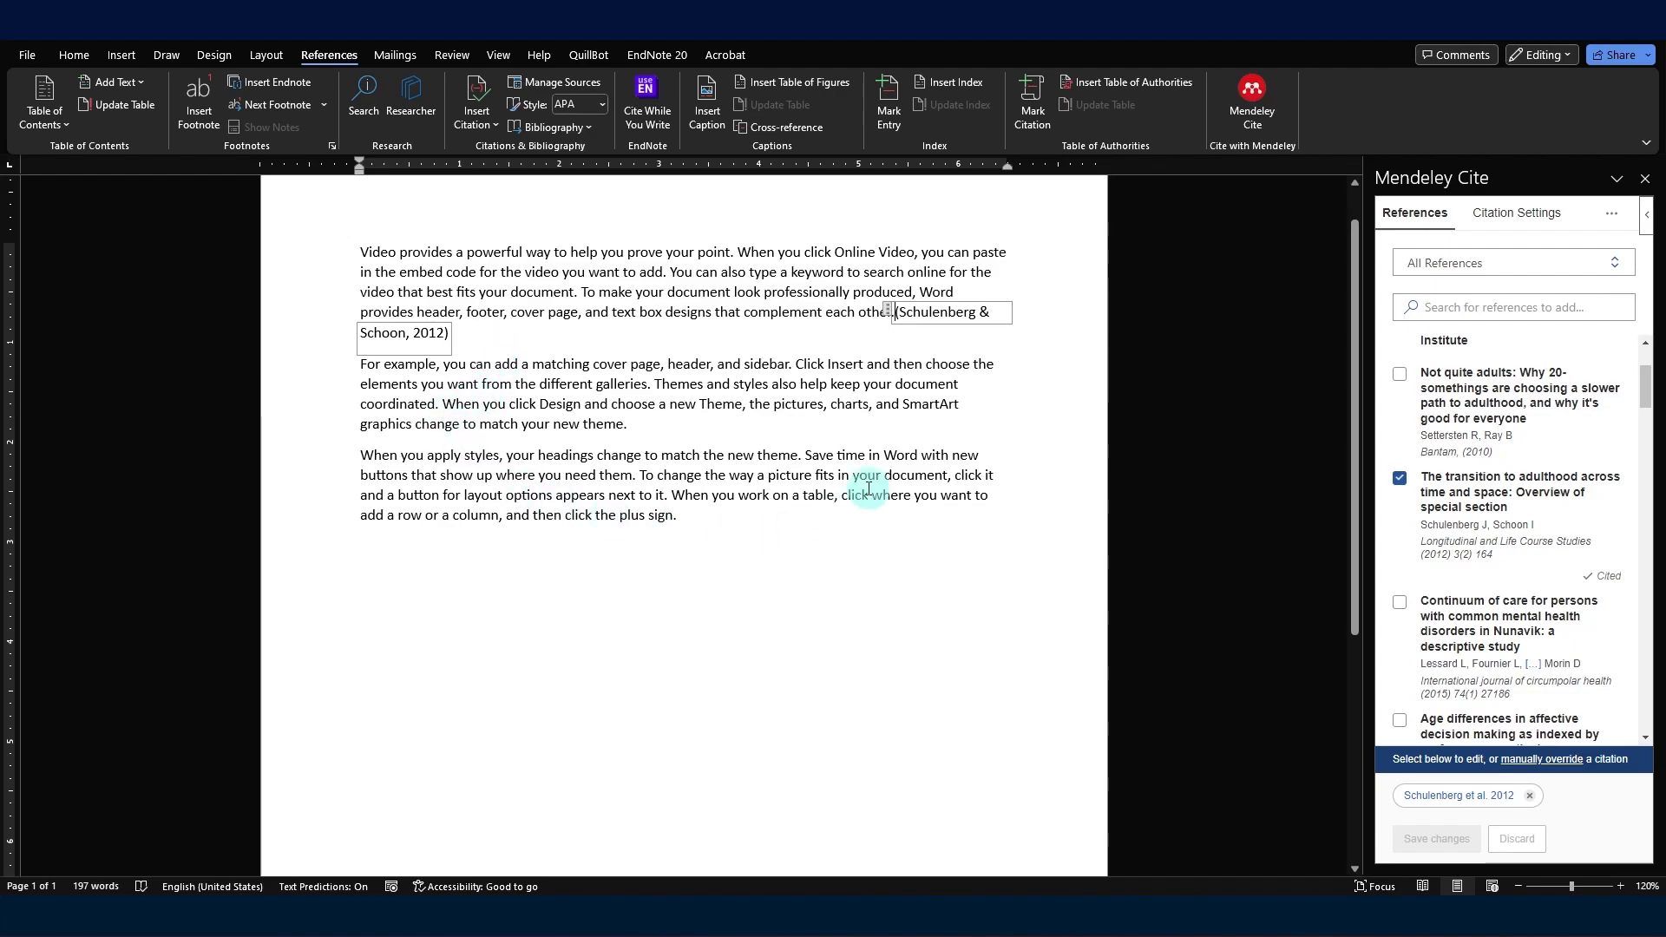
# - Add a "References:" line below the last paragraph and insert the Mendeley Cite bibliography under it
pyautogui.click(367, 607)
pyautogui.write('Re')
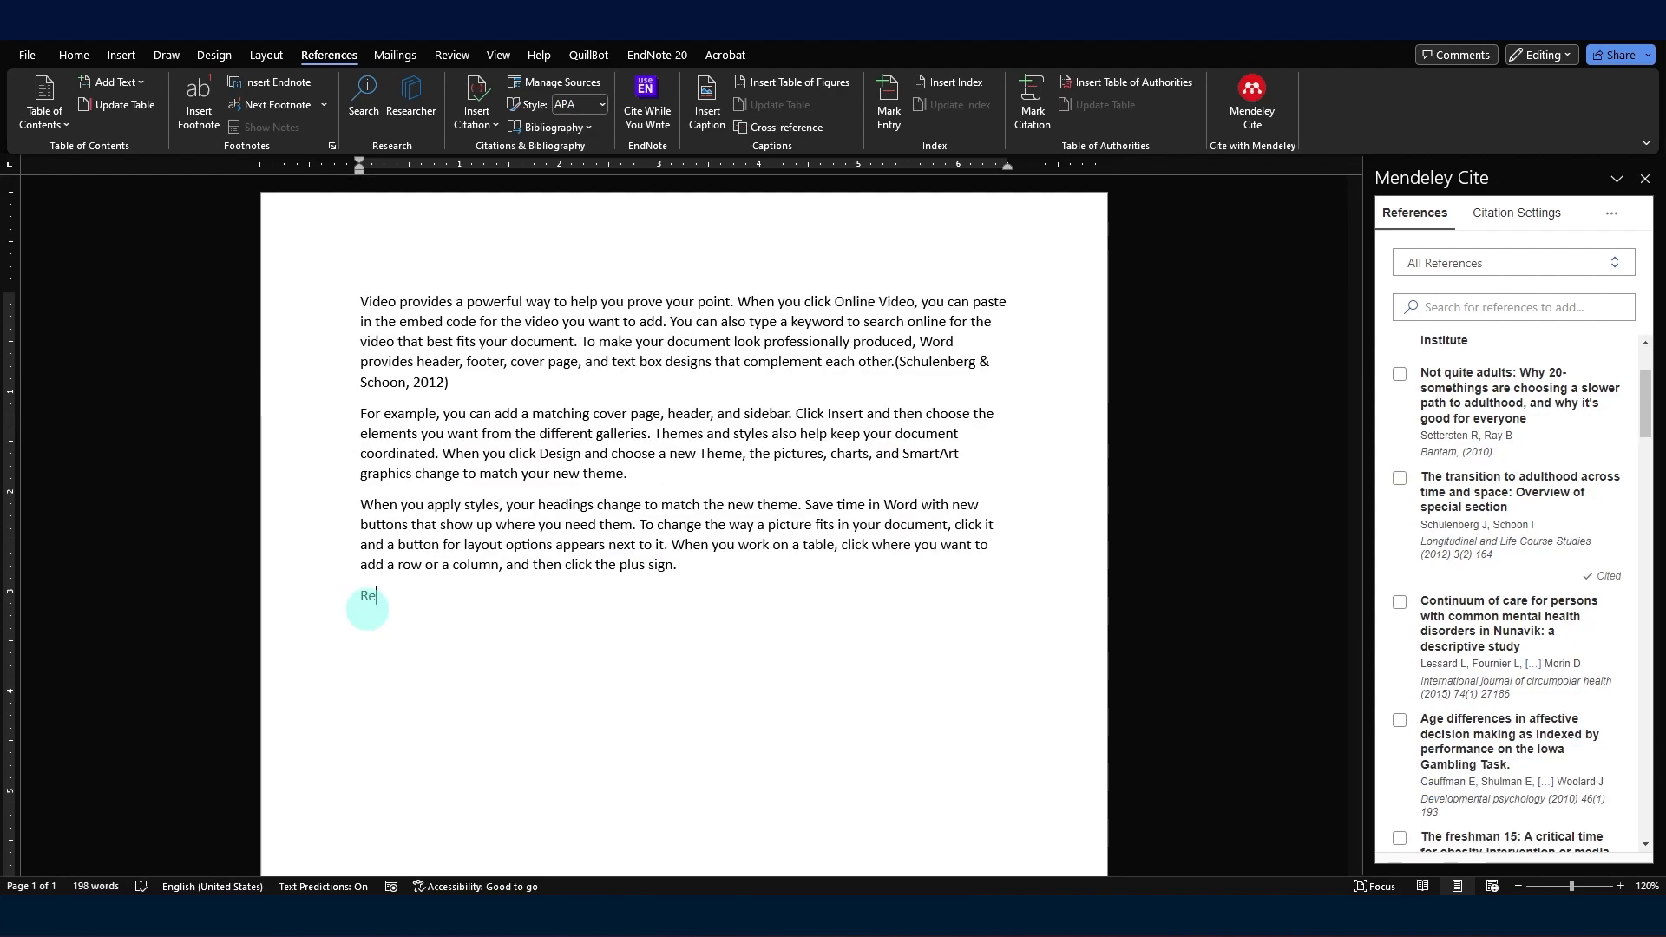
pyautogui.write('ferences:')
pyautogui.press('Return')
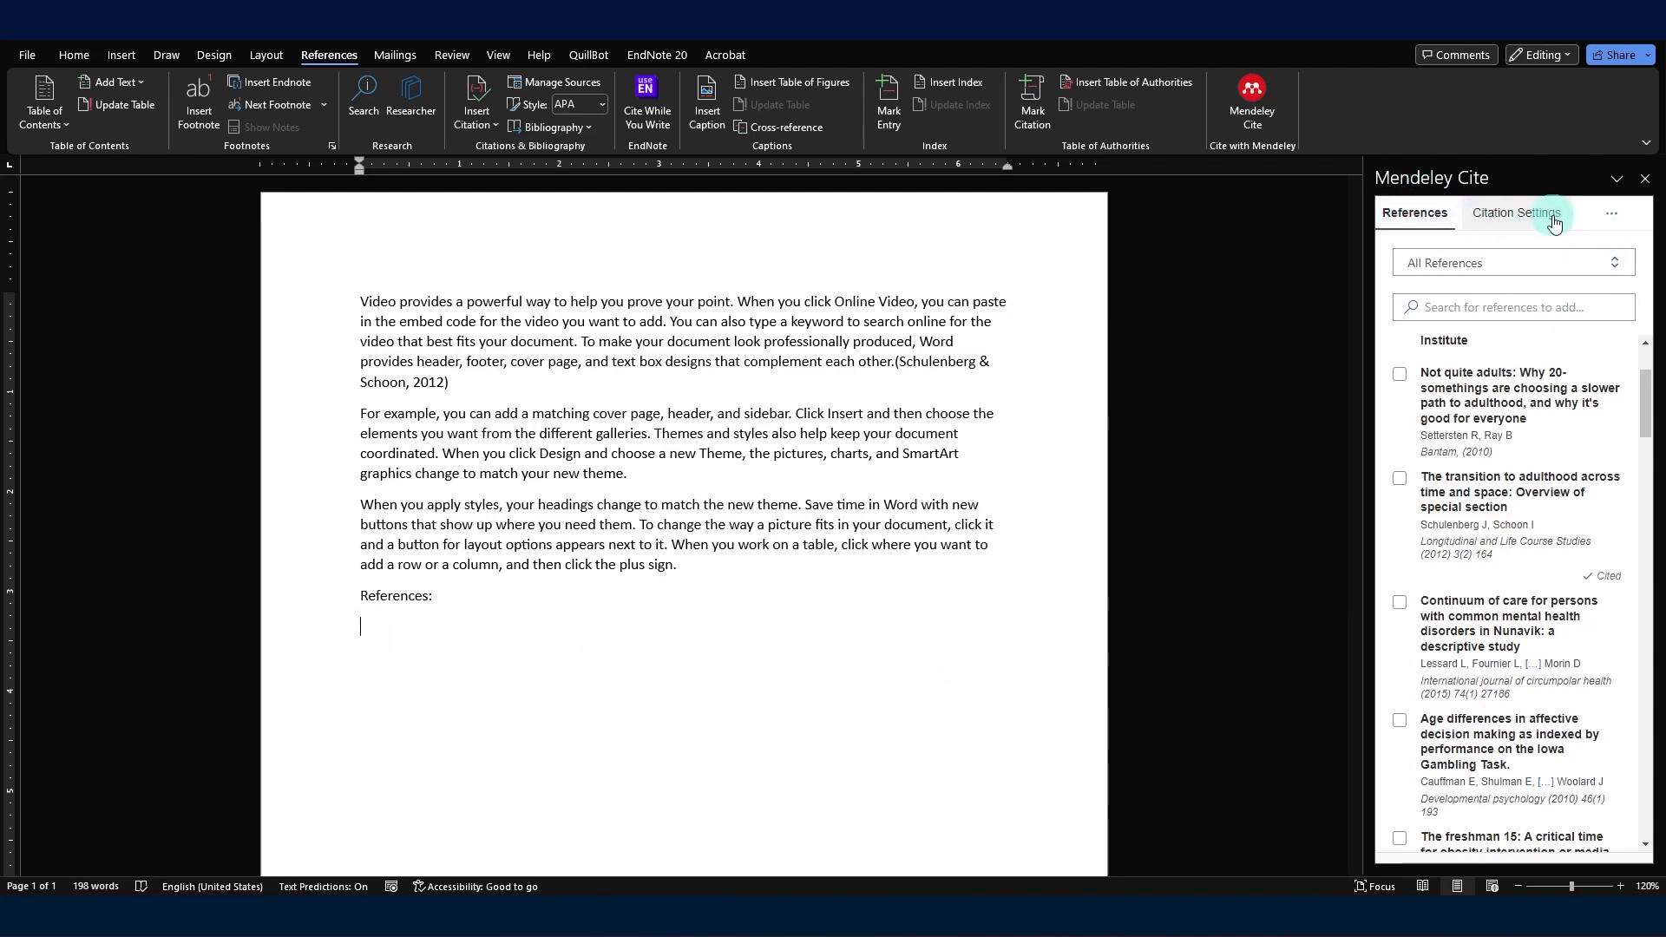
pyautogui.click(1610, 214)
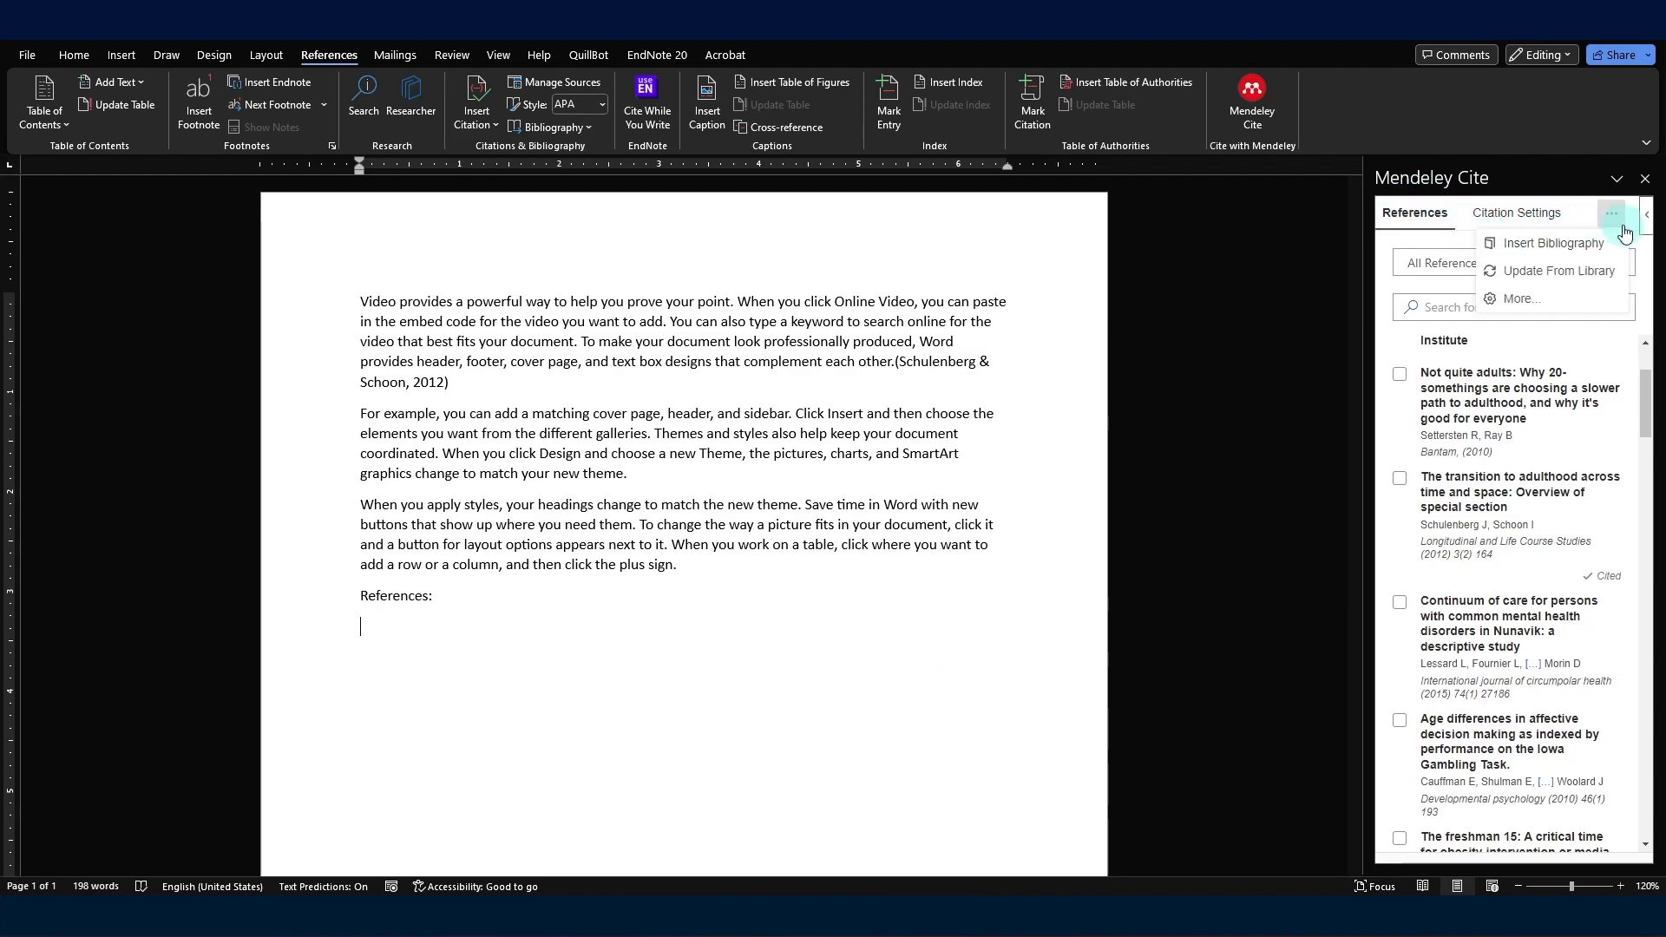
pyautogui.click(1511, 250)
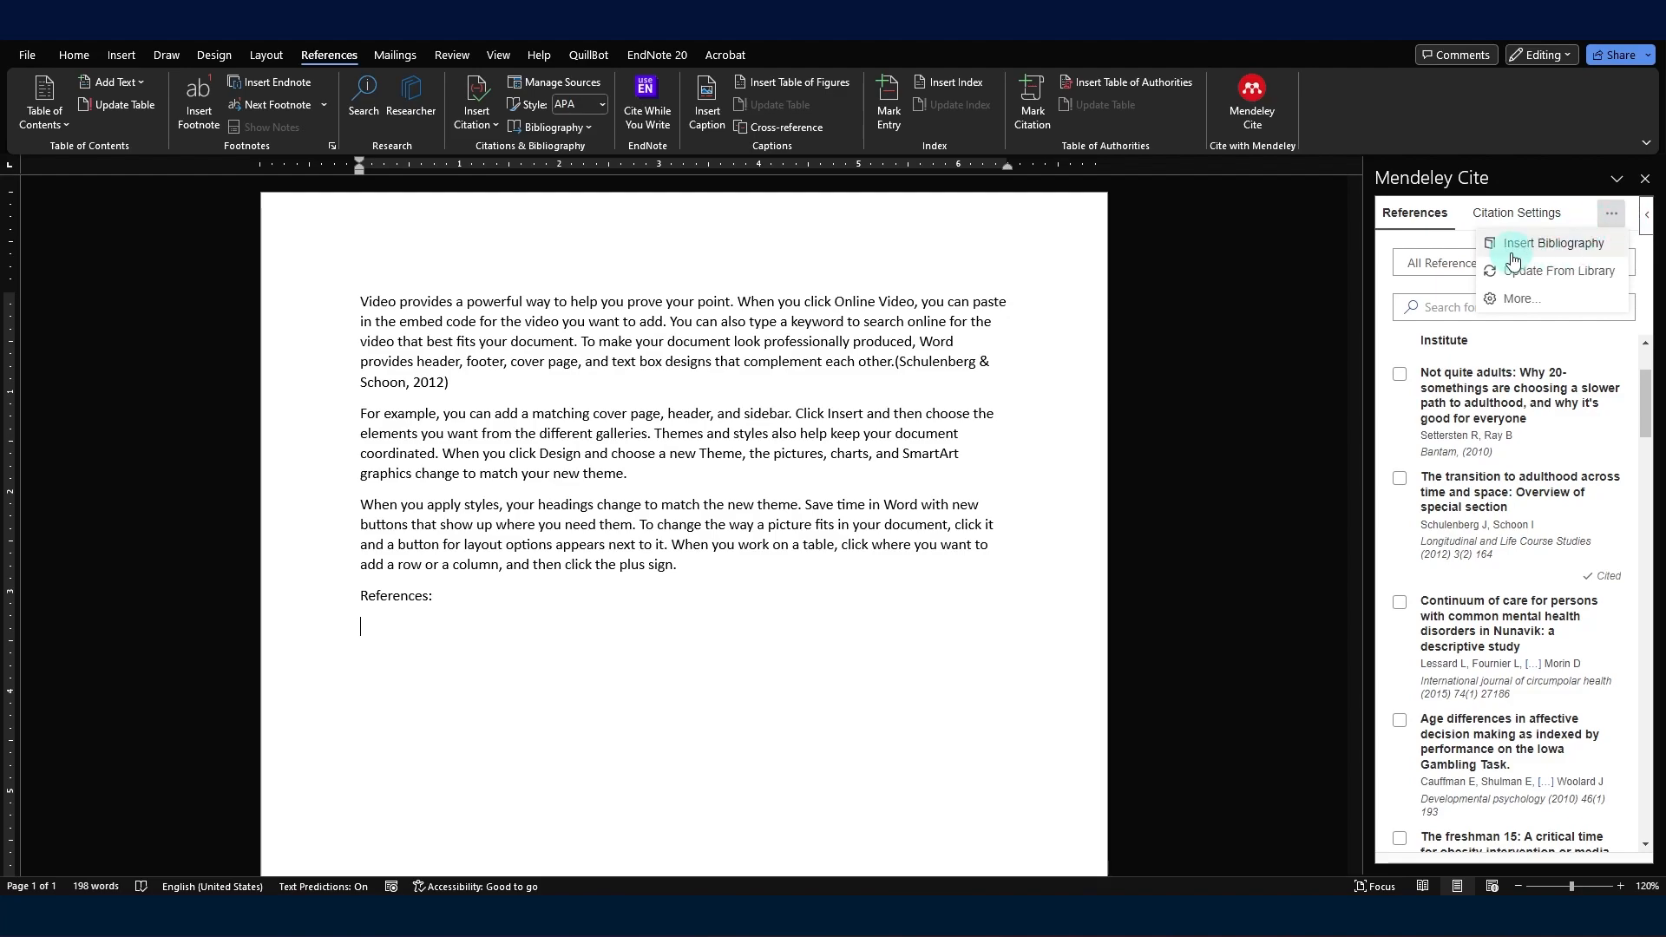
# - Insert the Mendeley Cite bibliography on the empty line directly below "References:"
pyautogui.click(1564, 249)
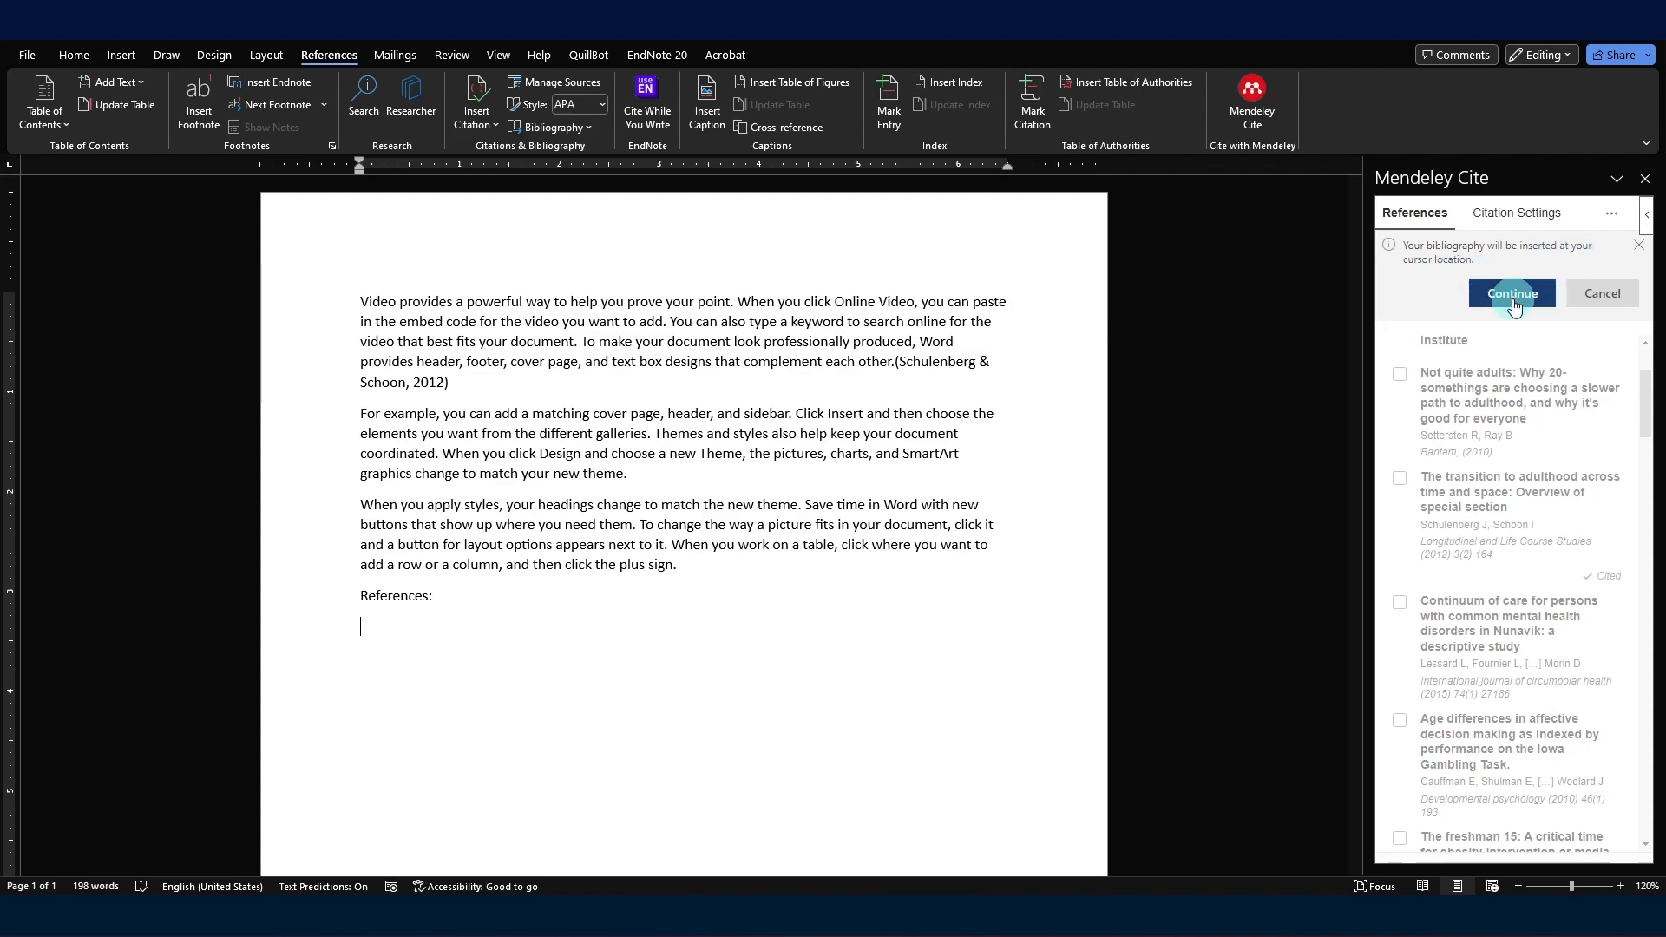
pyautogui.click(369, 634)
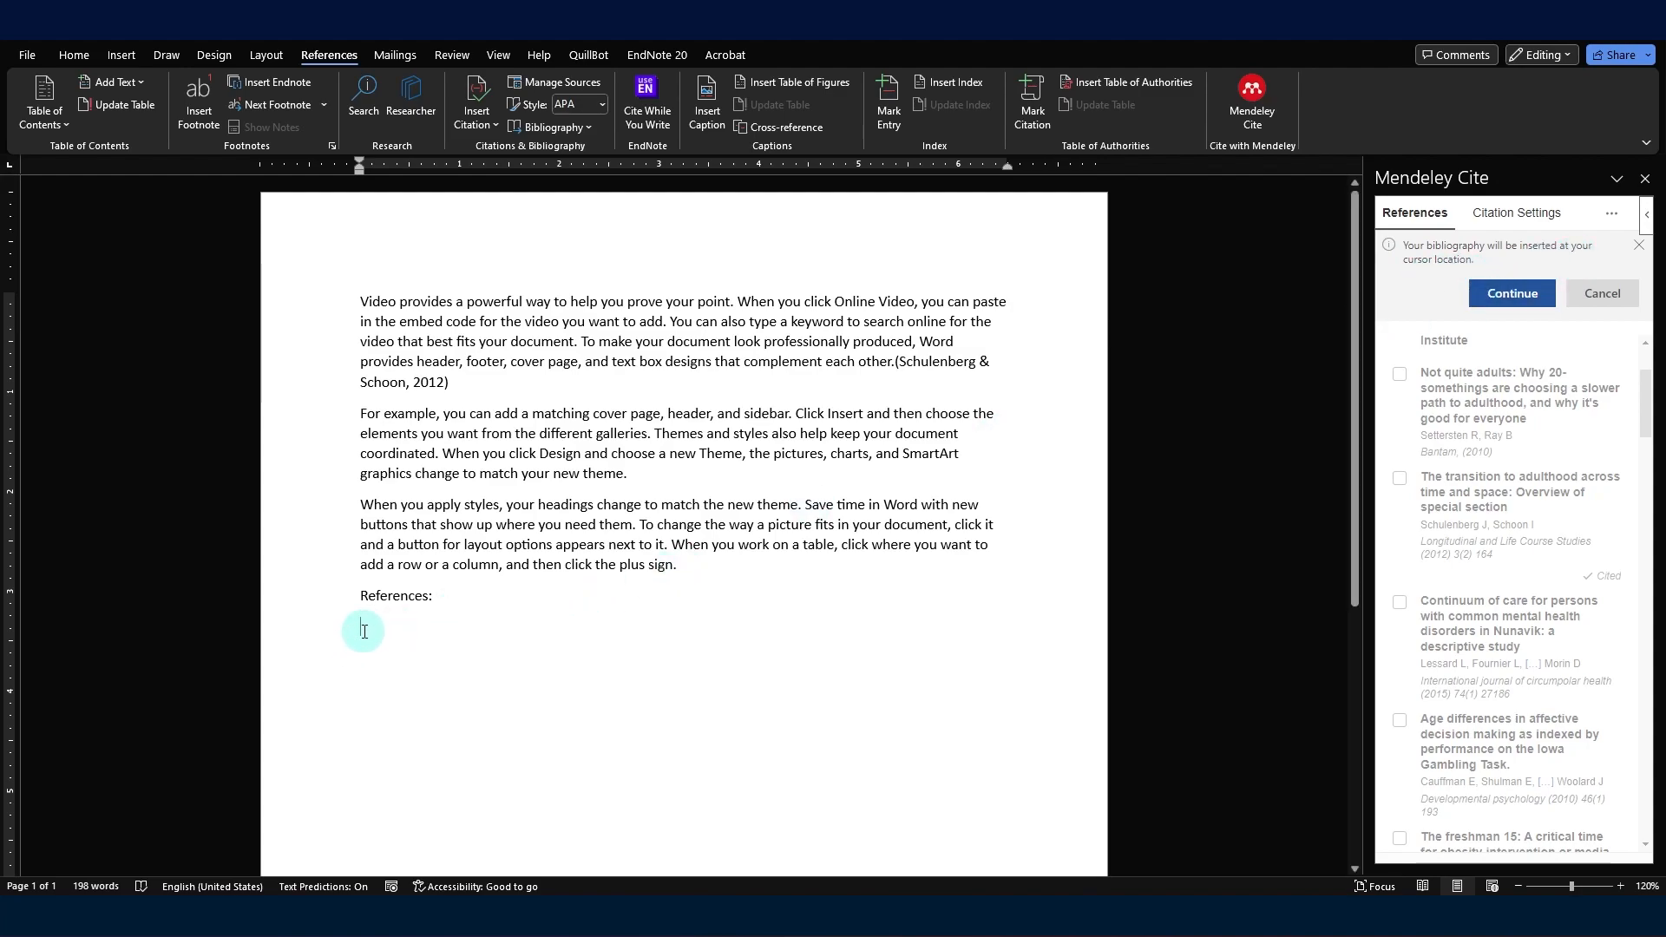
pyautogui.click(1515, 297)
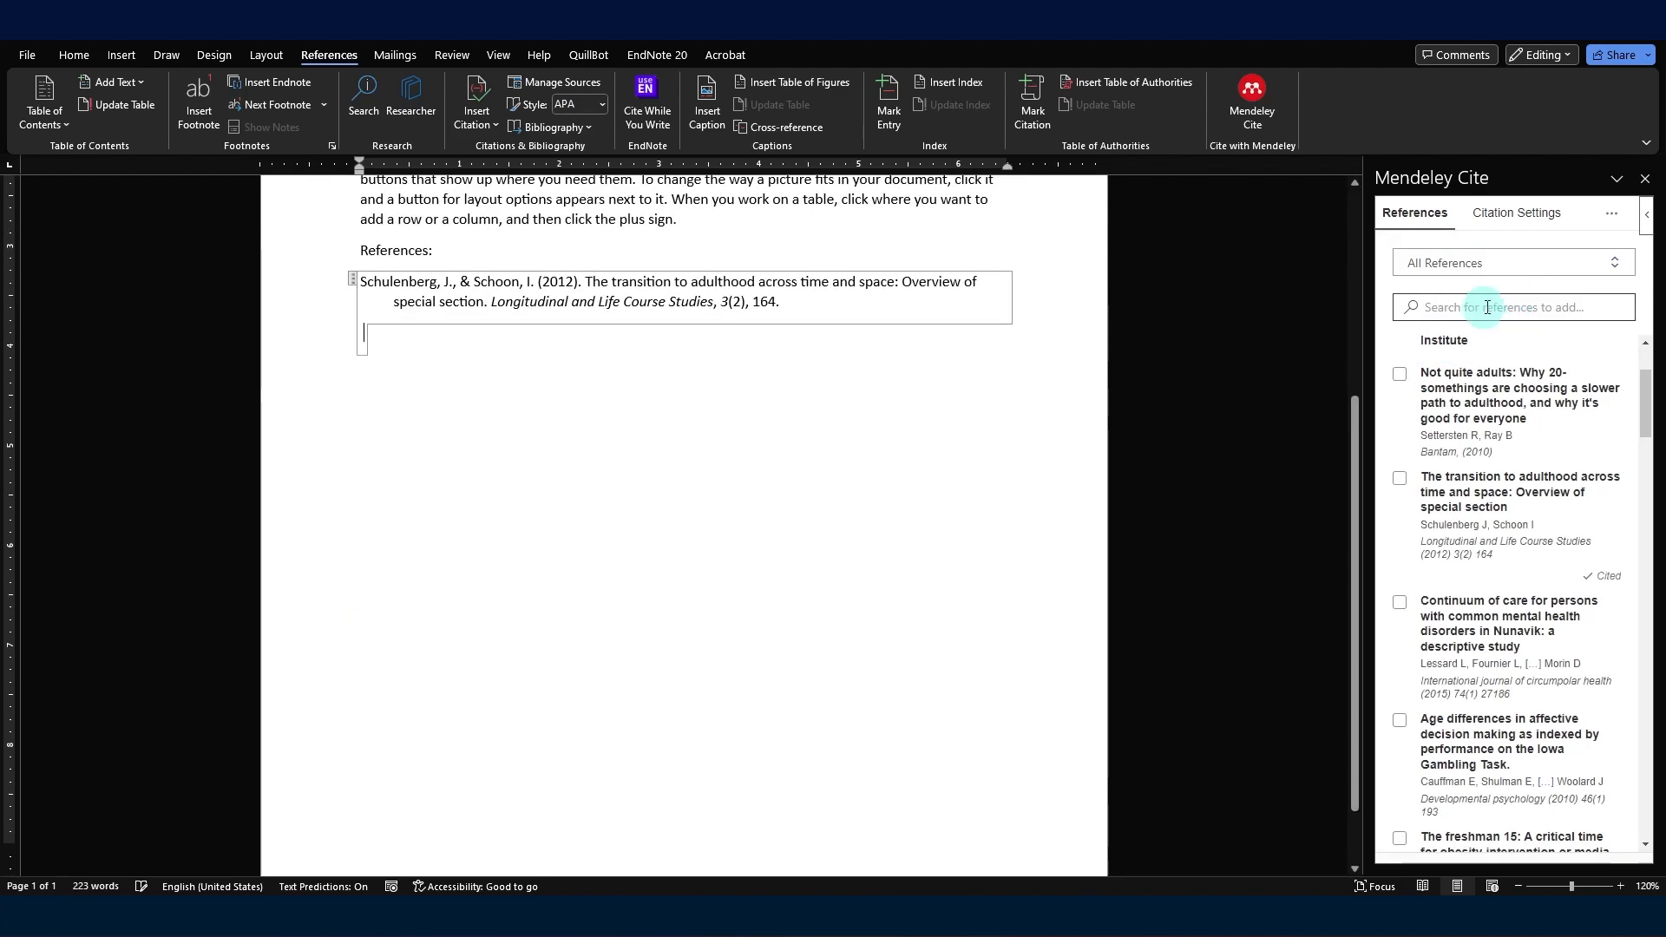
# - Insert a citation of "Impact of mobile applications on adherence to cancer treatment" at the end of the second paragraph
pyautogui.scroll(3, 480, 408)
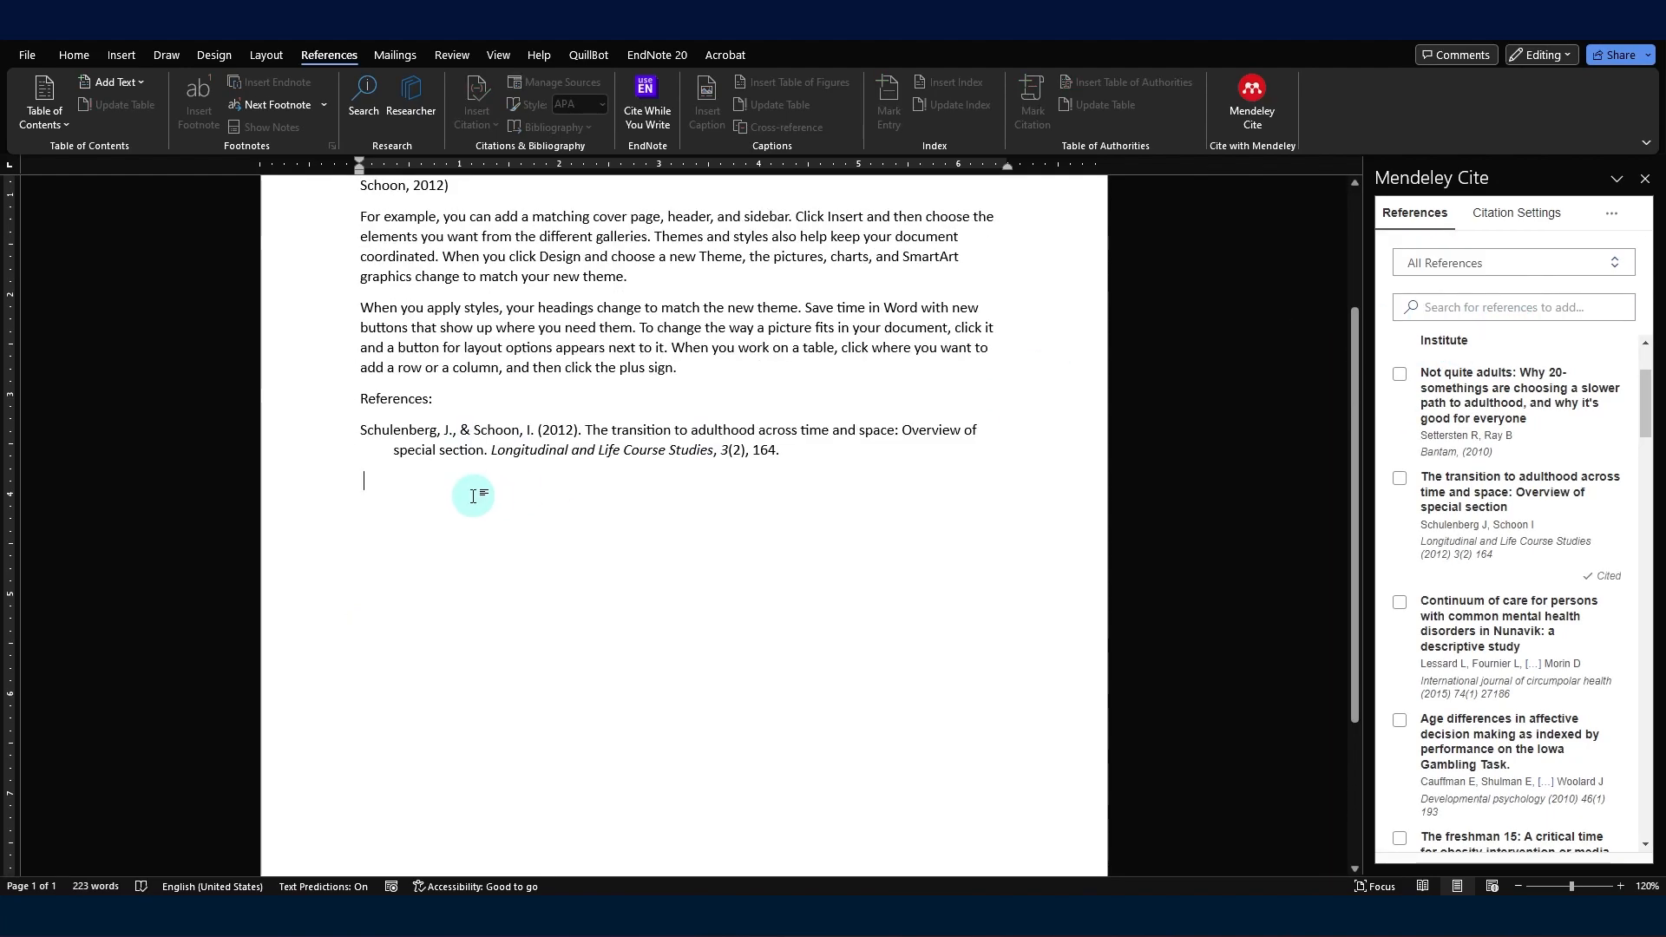
pyautogui.scroll(3, 524, 476)
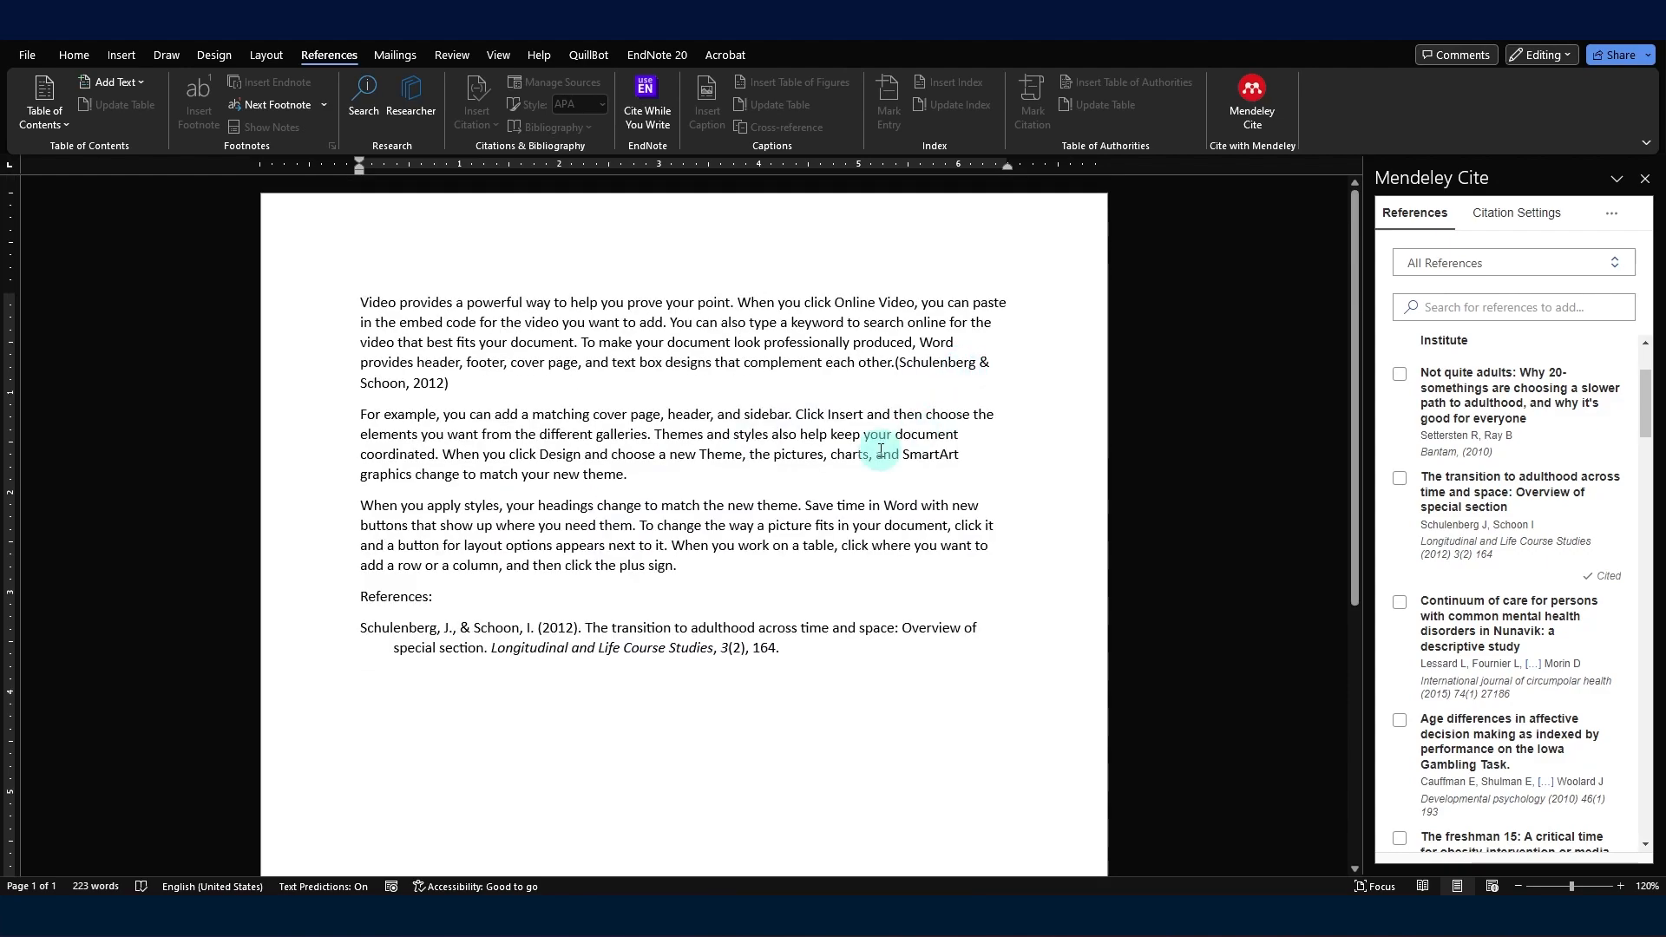
pyautogui.click(640, 477)
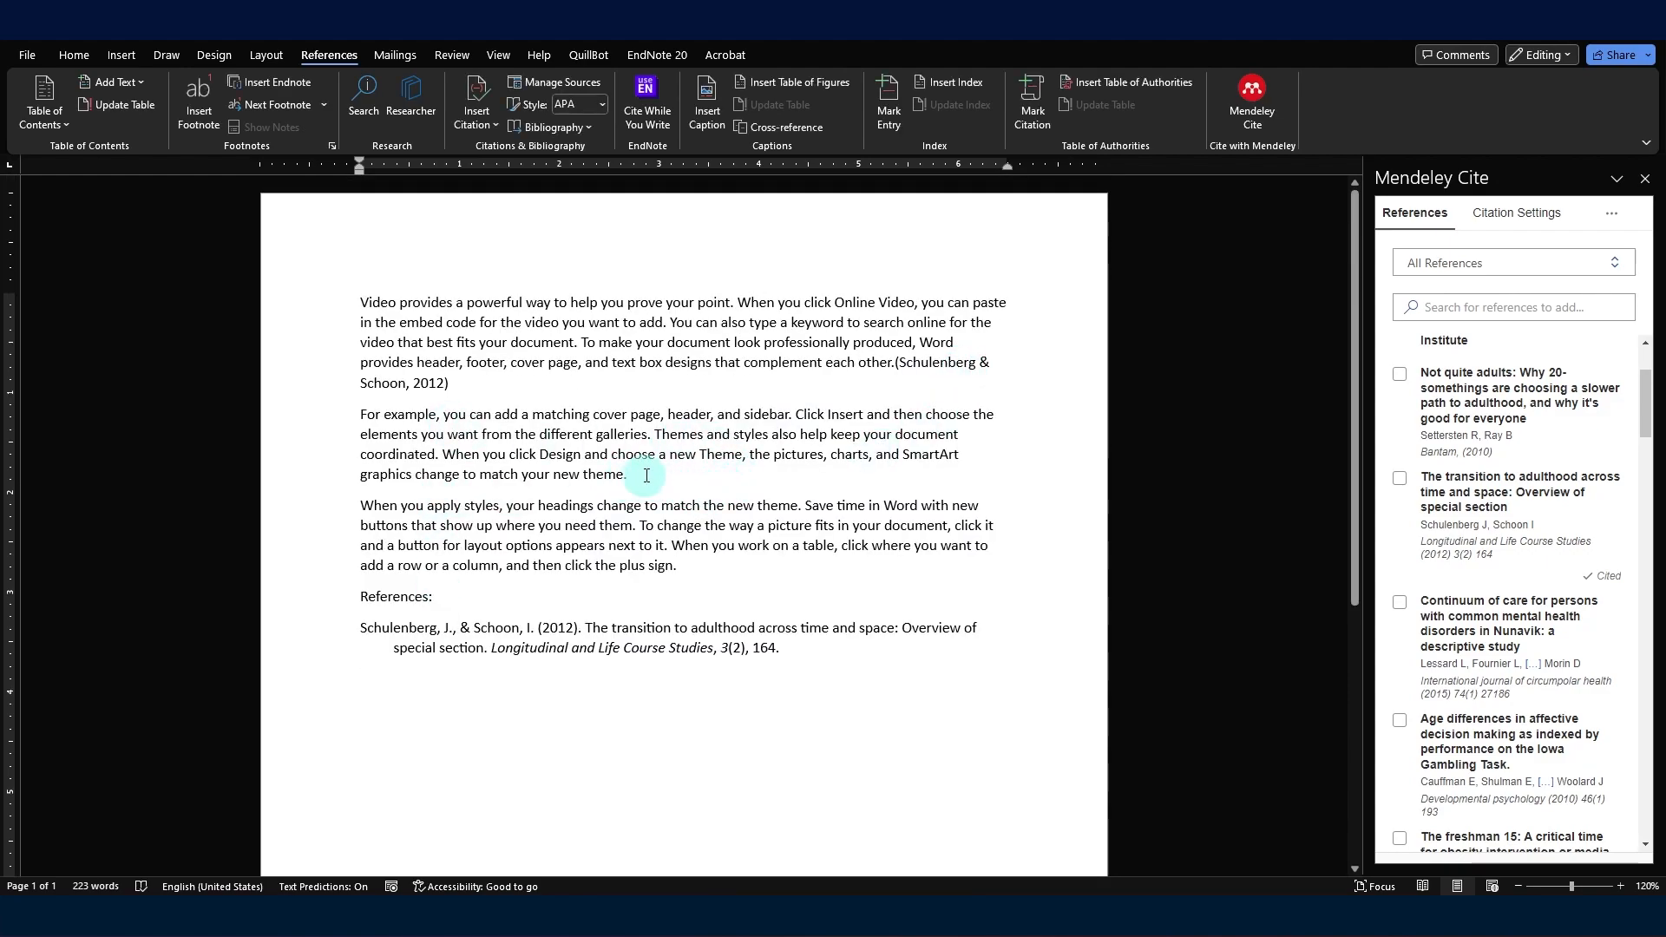
pyautogui.scroll(-1, 631, 475)
pyautogui.scroll(-4, 1491, 613)
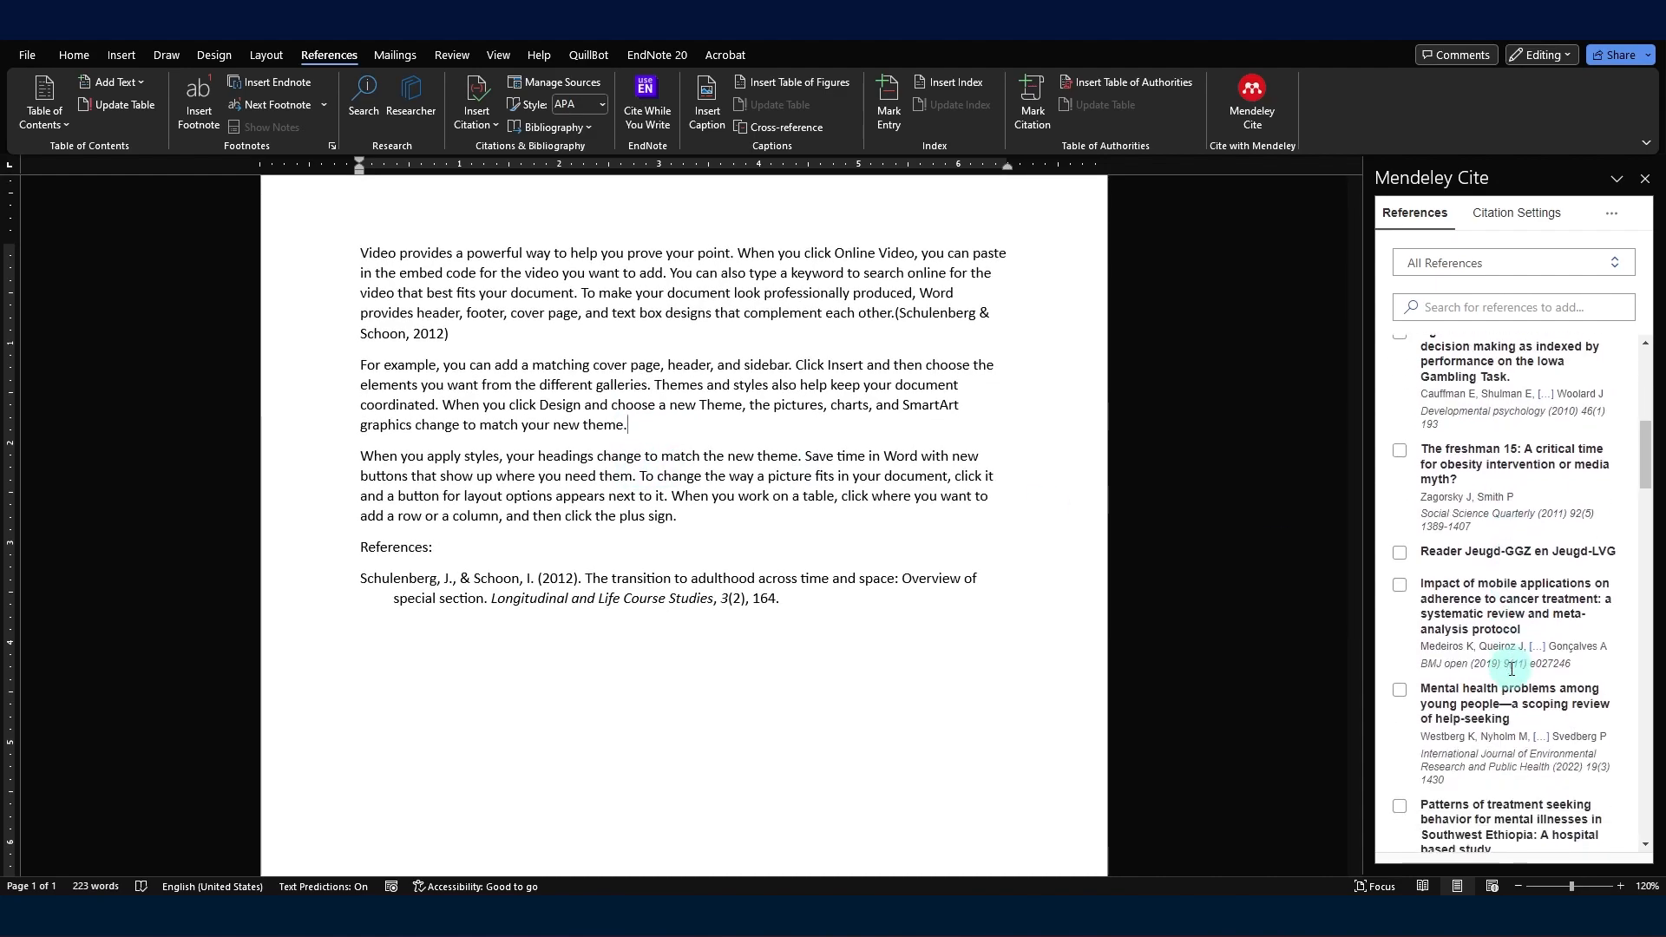
pyautogui.click(1400, 584)
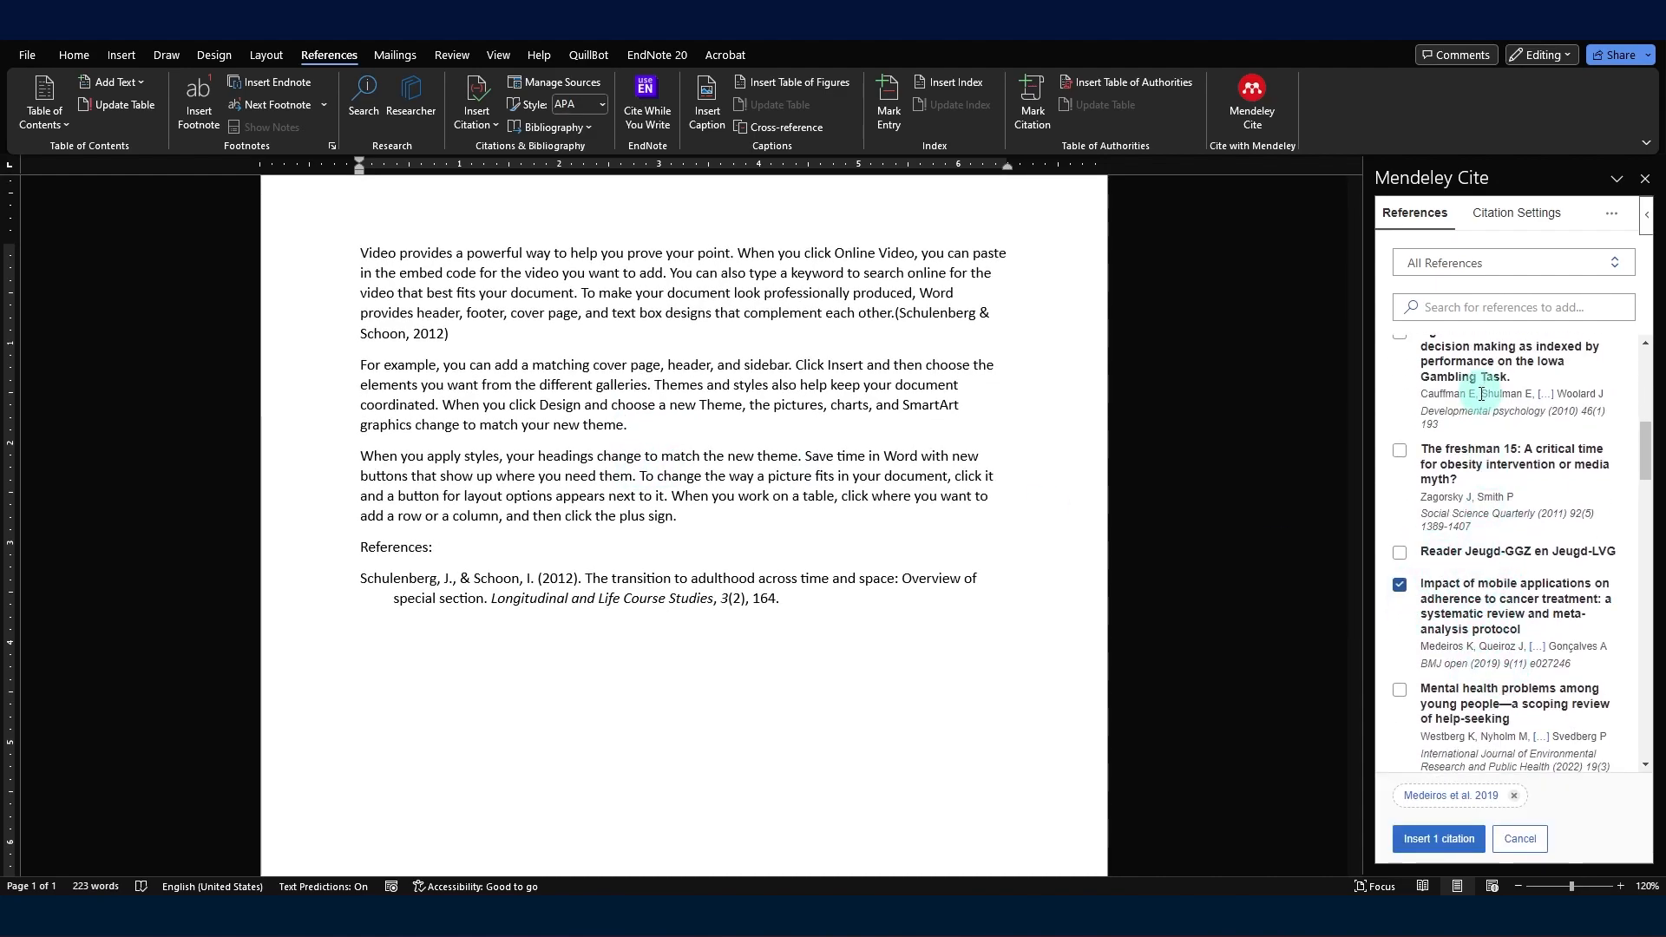
pyautogui.click(1427, 838)
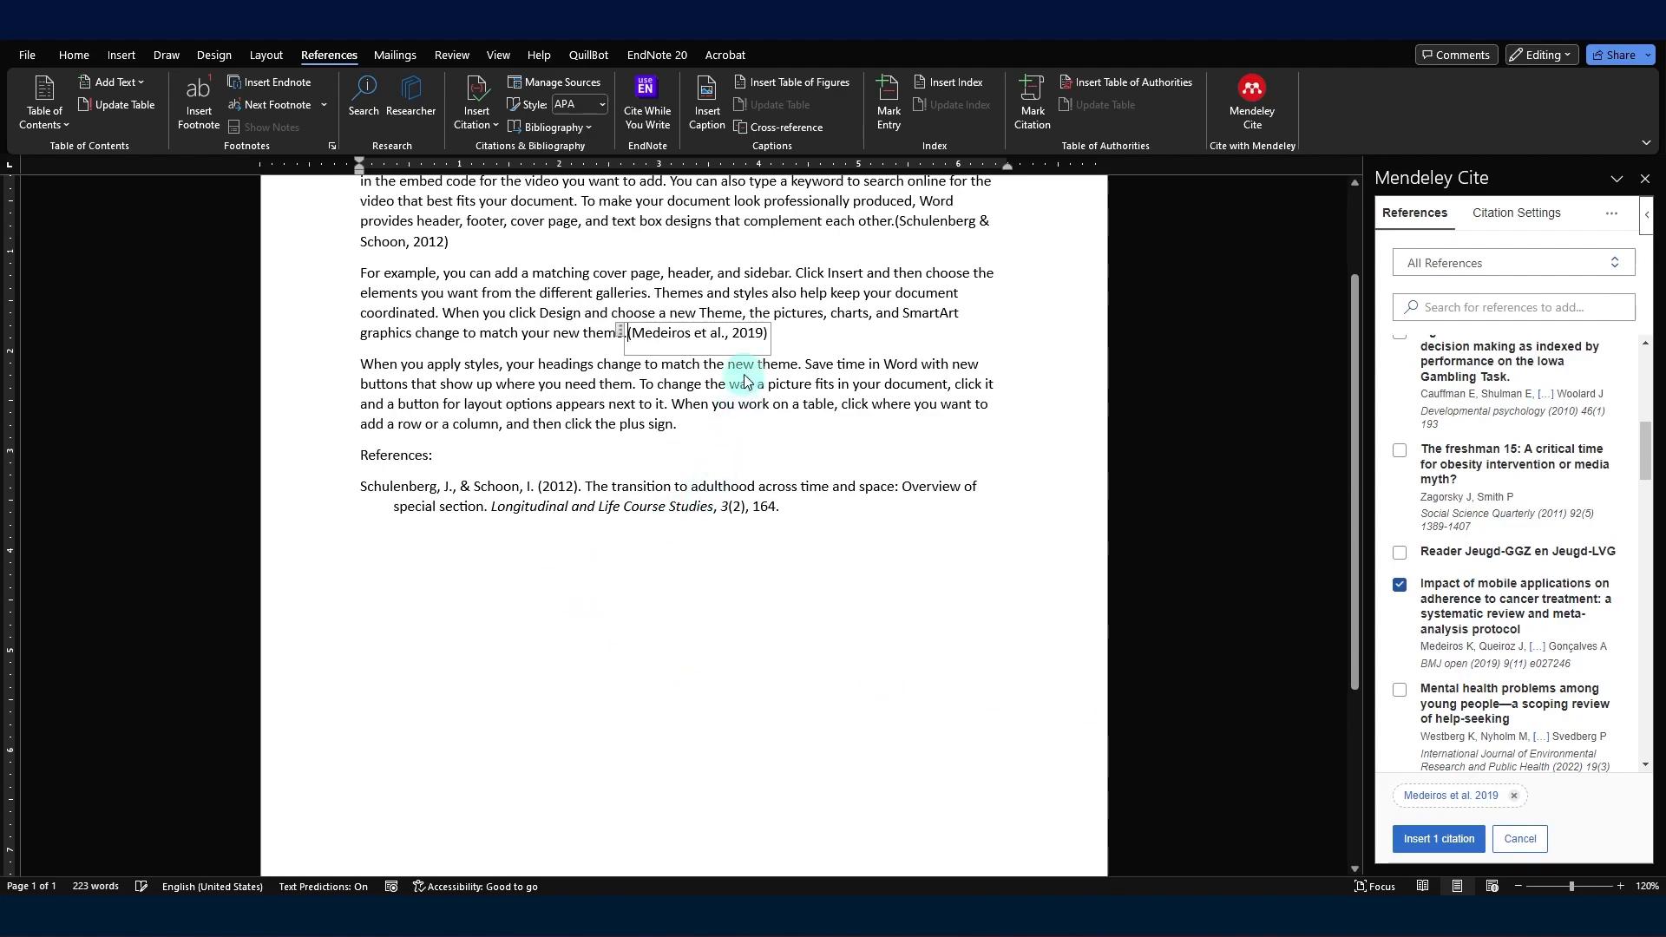
pyautogui.scroll(1, 821, 353)
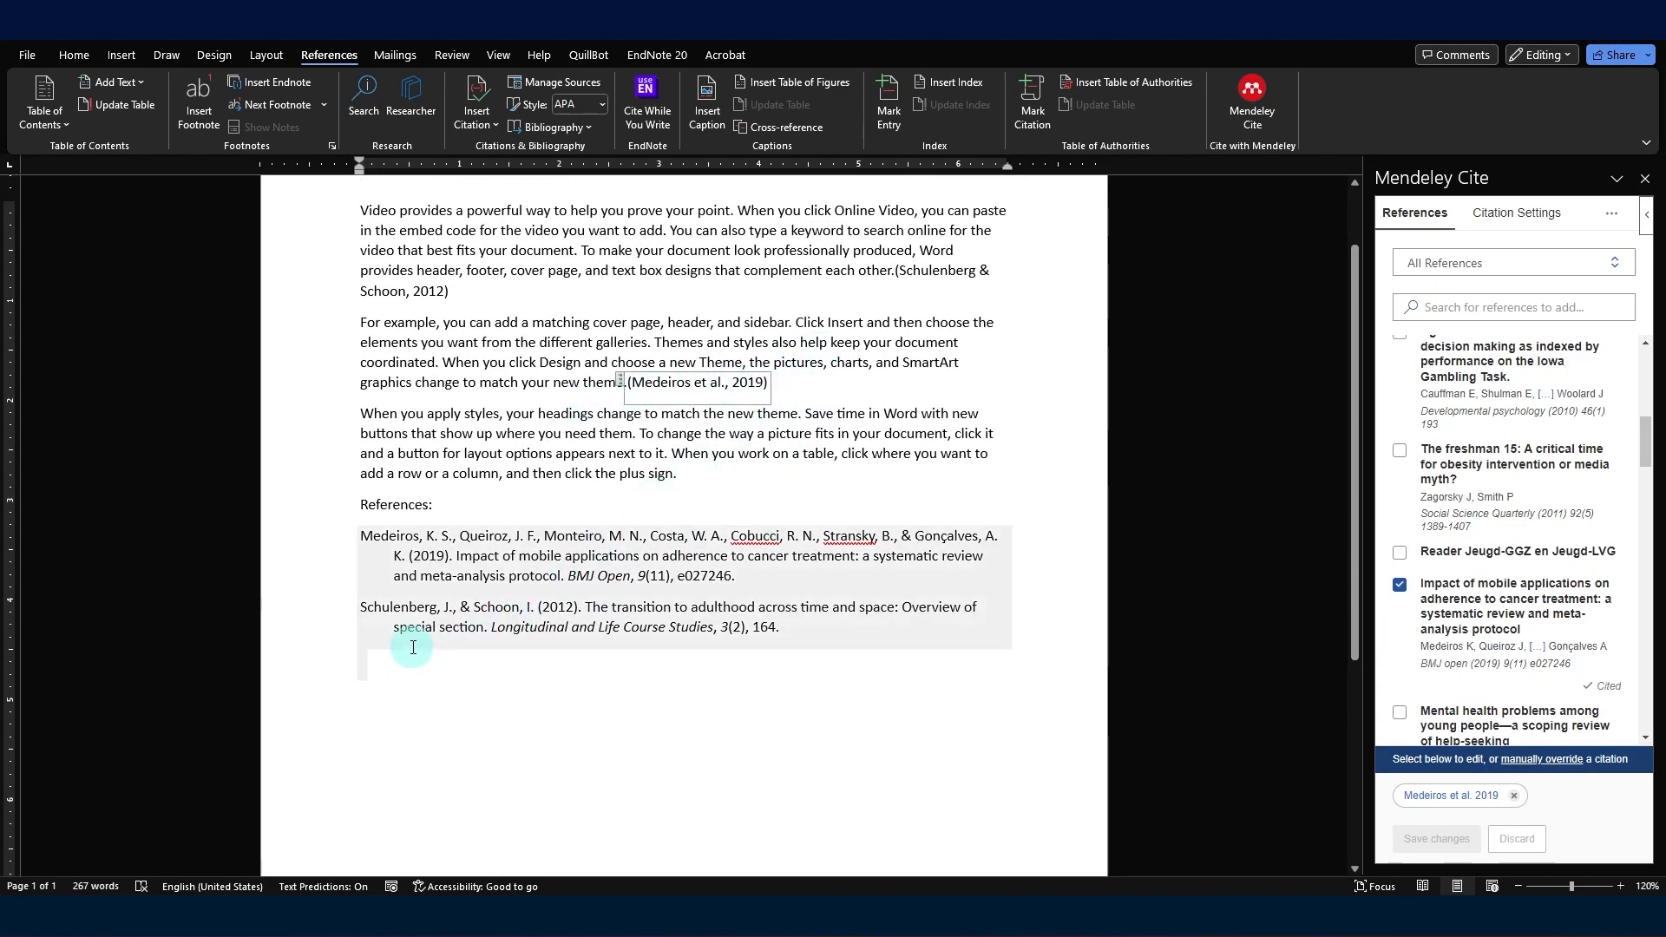
pyautogui.click(813, 651)
pyautogui.scroll(2, 813, 653)
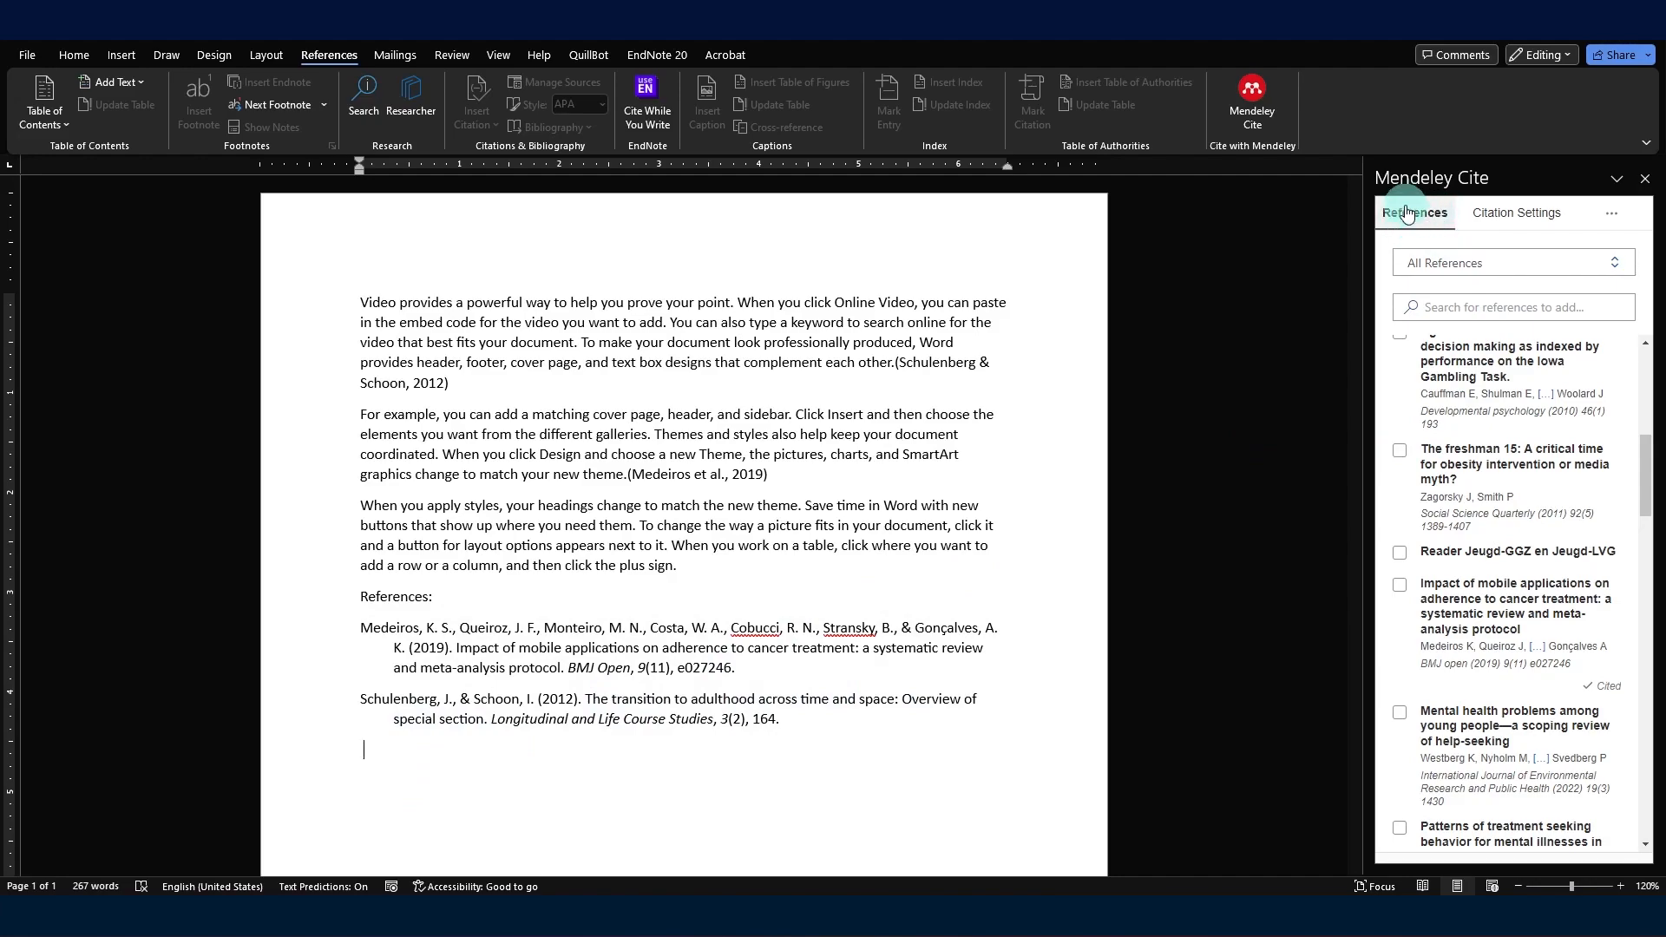
# - Search for another citation style with "ame" and apply American Journal of Physiology - Endocrinology and Metabolism to the document
pyautogui.click(1518, 216)
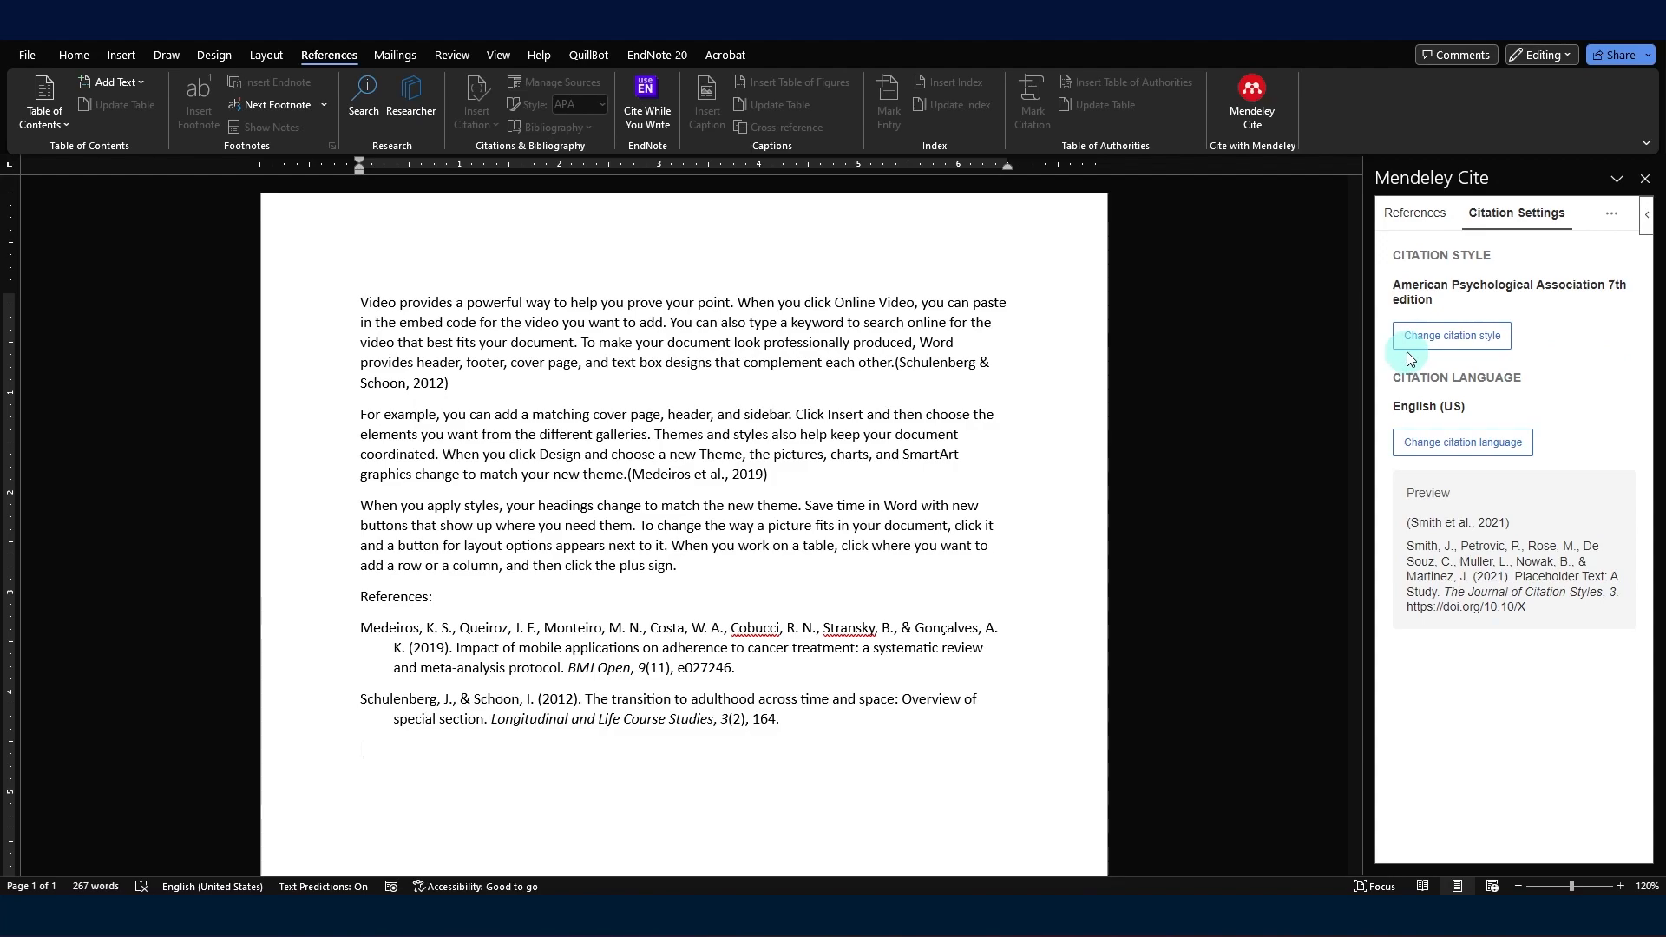
pyautogui.click(1453, 342)
pyautogui.scroll(-3, 1458, 582)
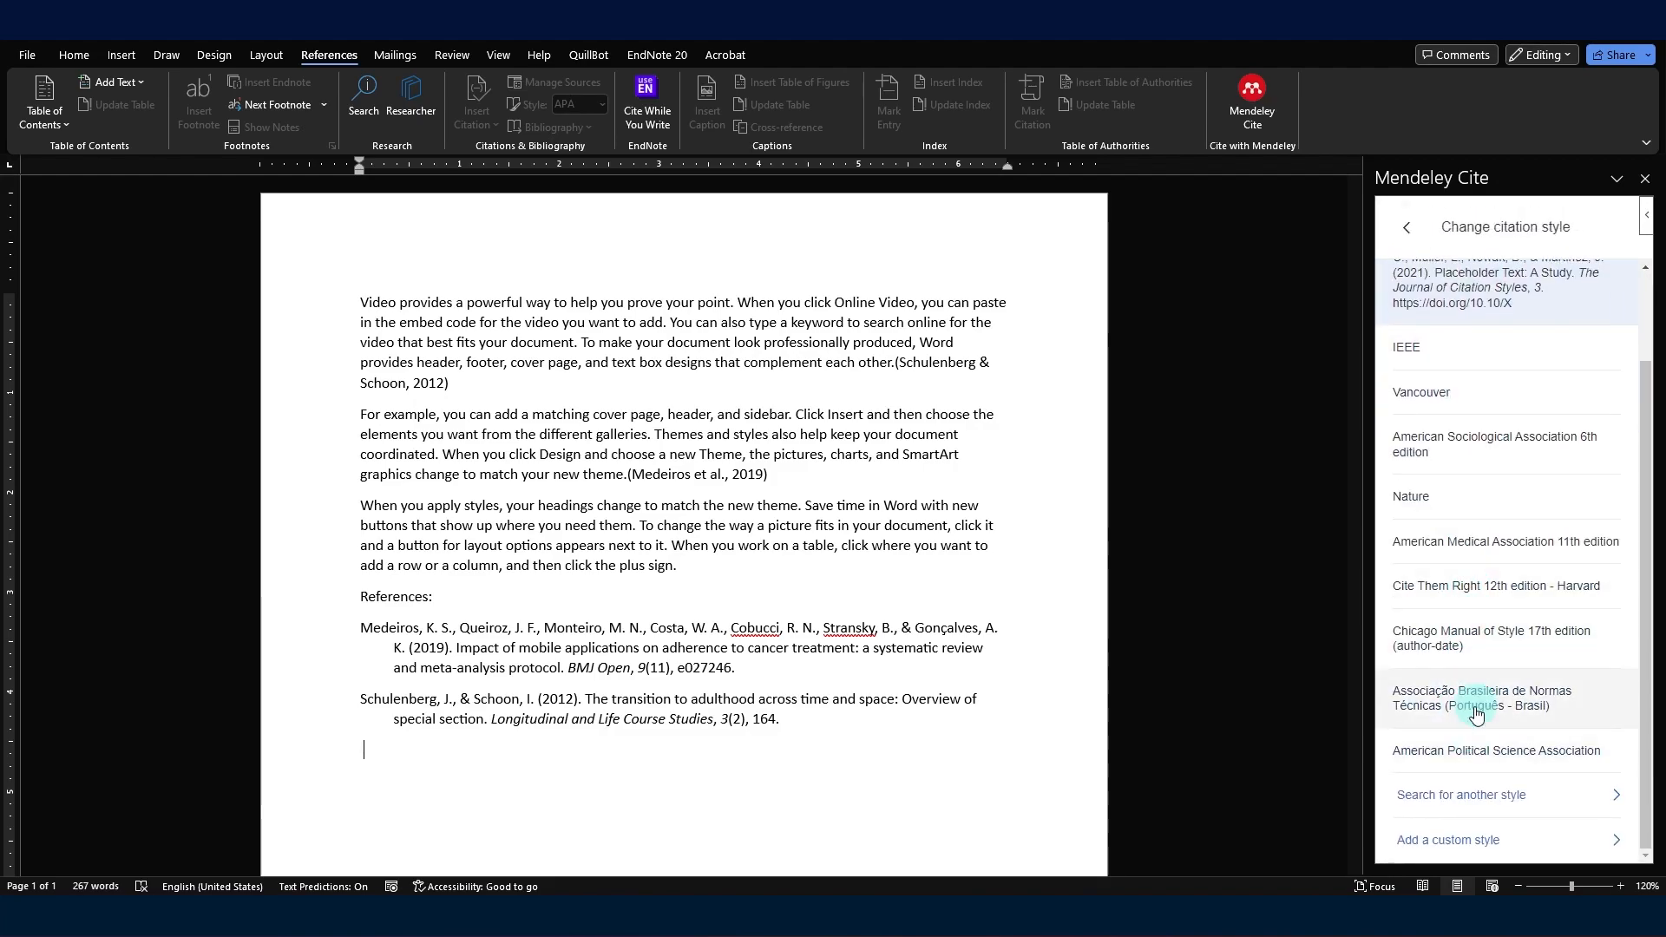
pyautogui.scroll(2, 1466, 689)
pyautogui.scroll(-2, 1423, 520)
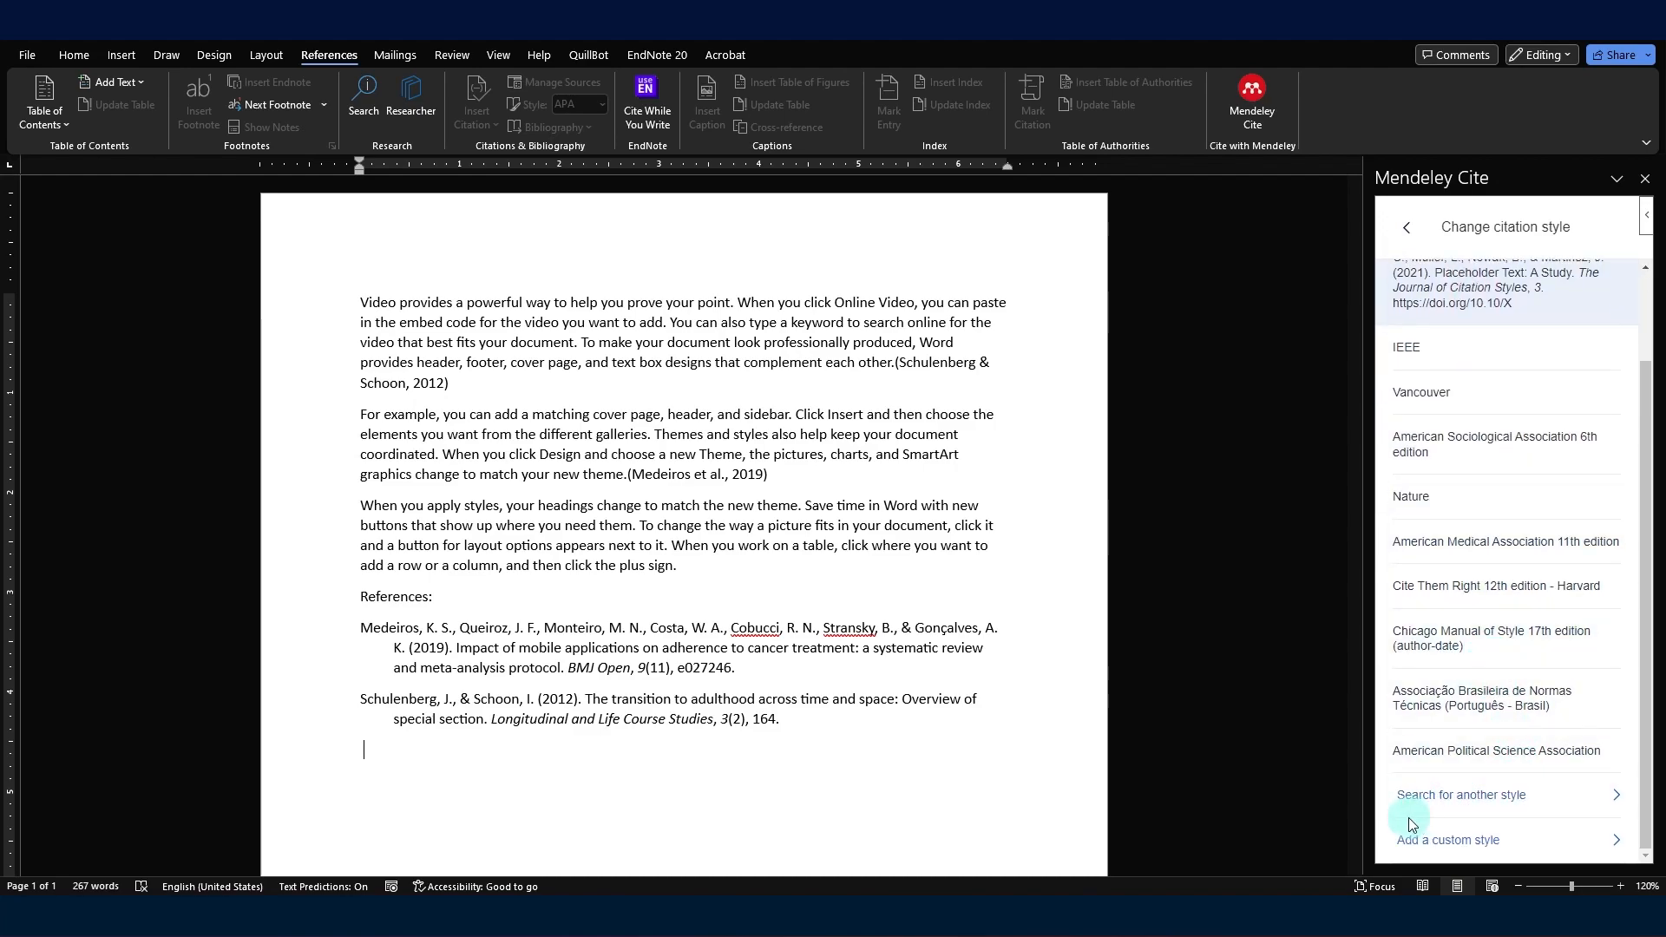
pyautogui.click(1475, 793)
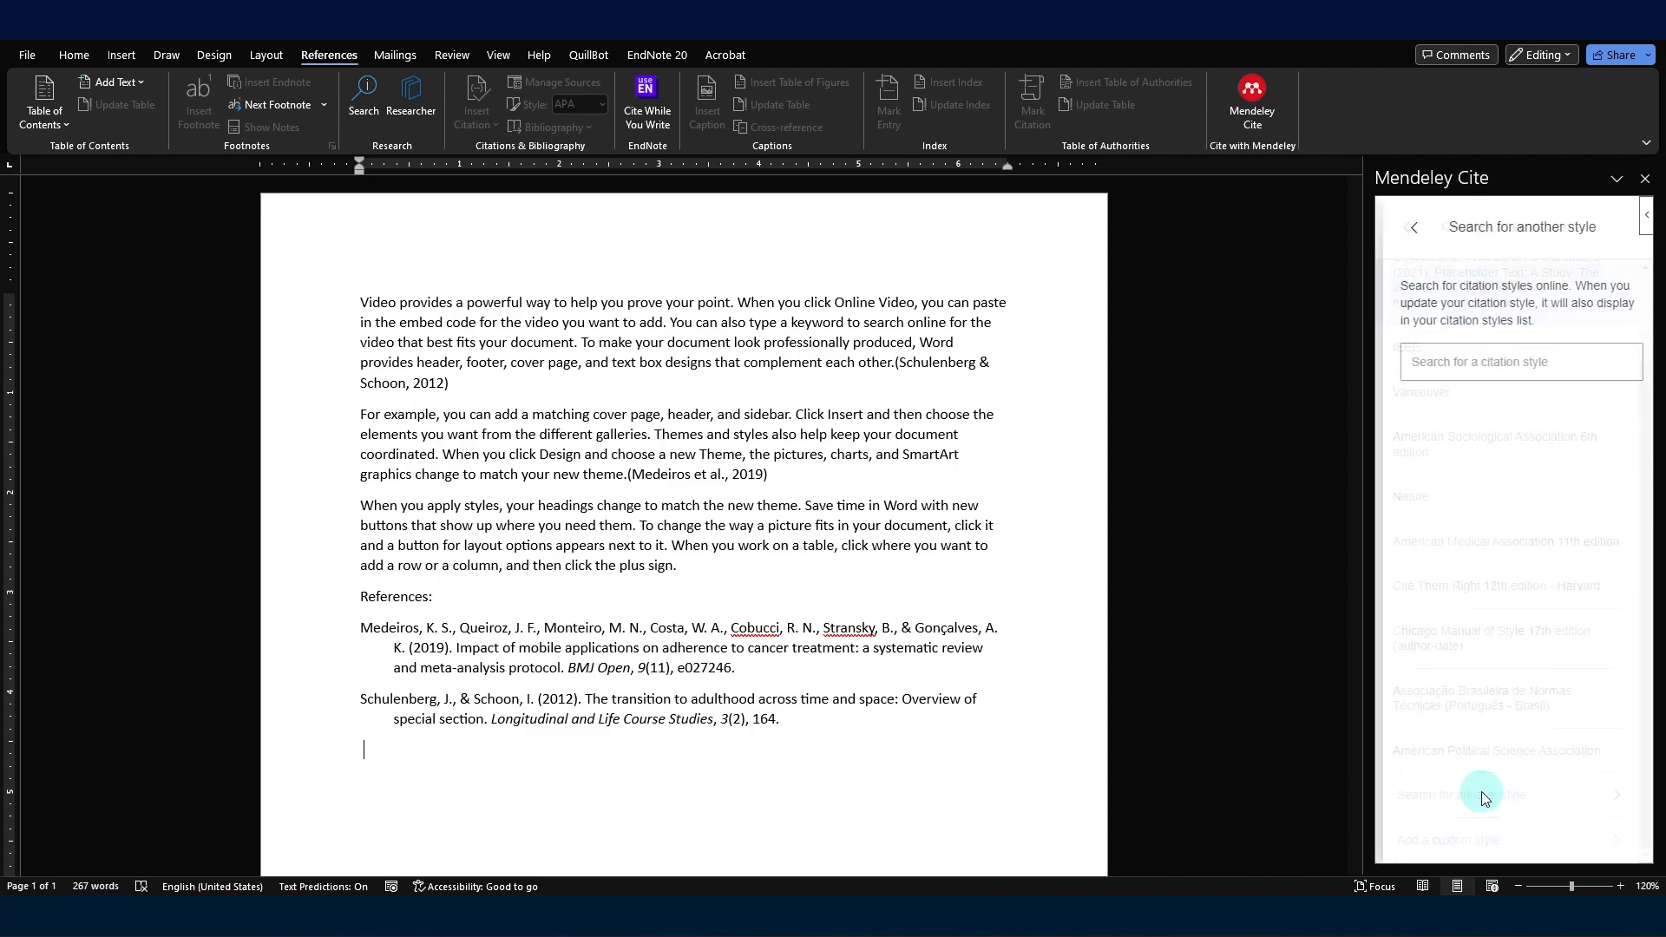
pyautogui.click(1498, 363)
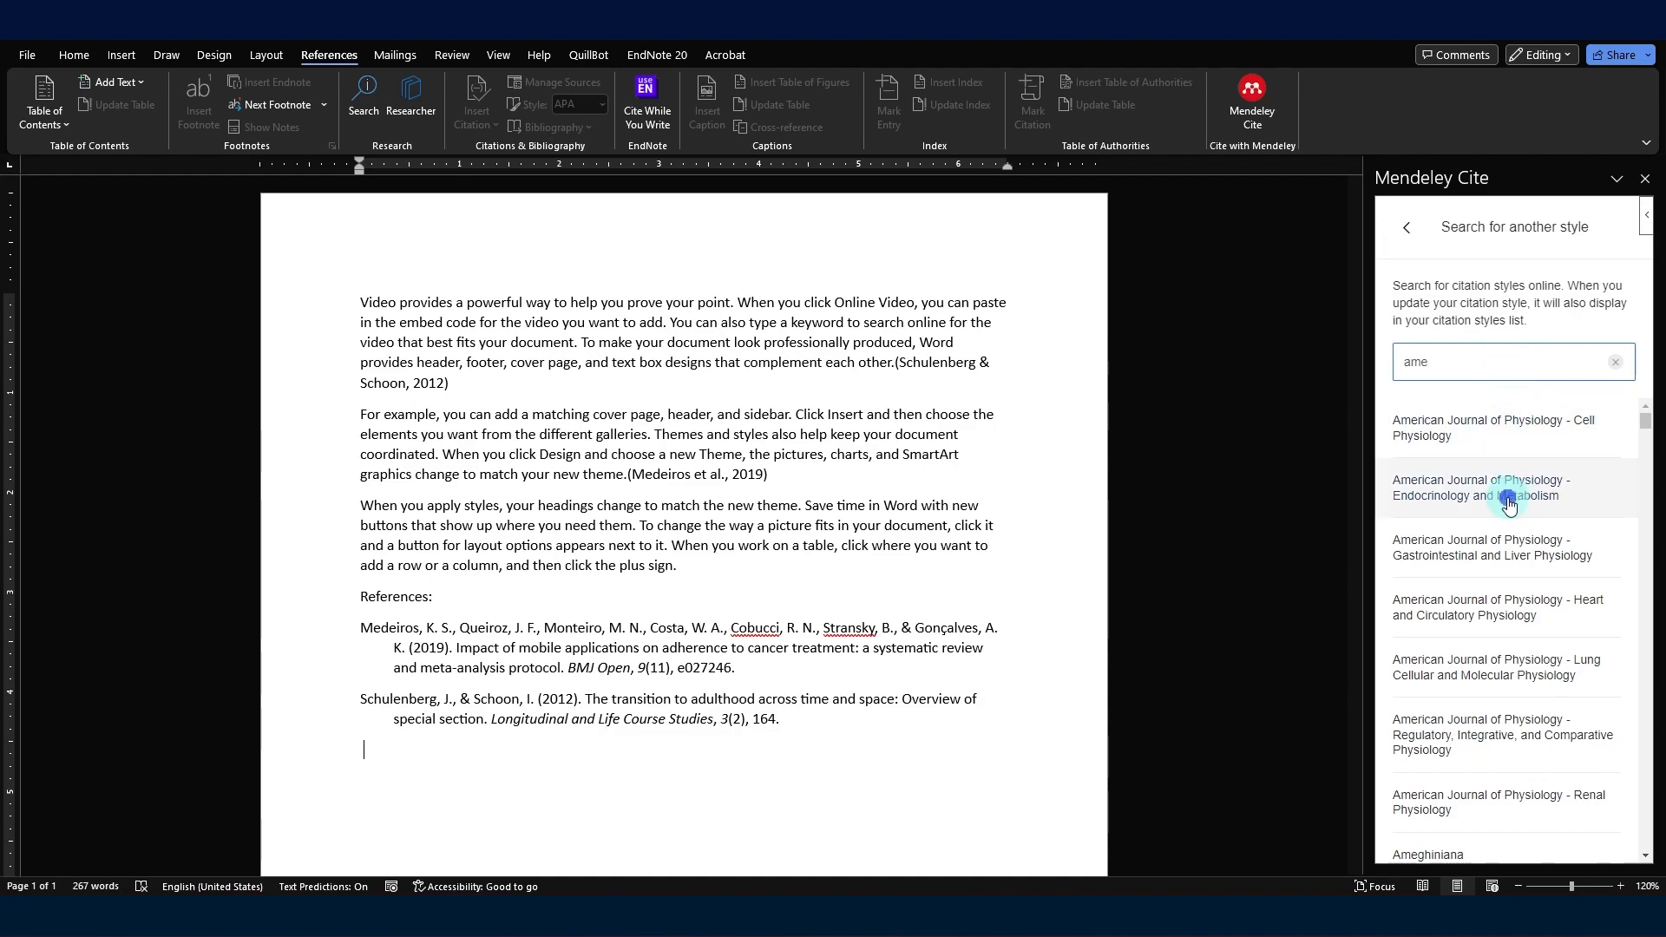
pyautogui.click(1466, 491)
pyautogui.click(1457, 838)
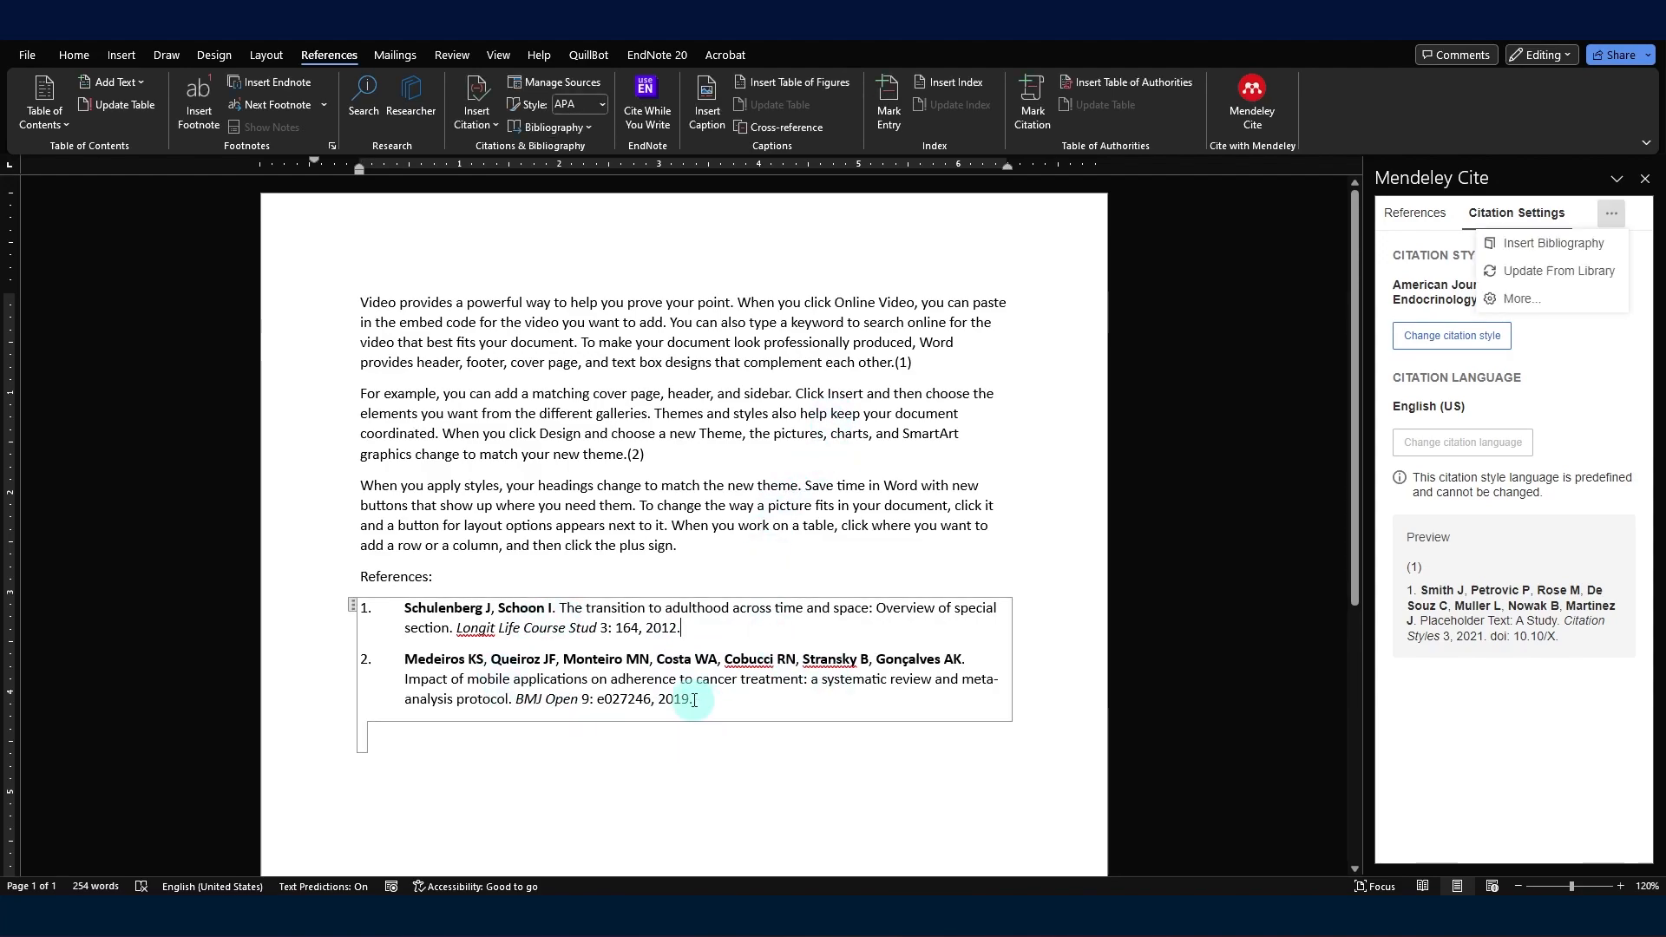
pyautogui.click(724, 539)
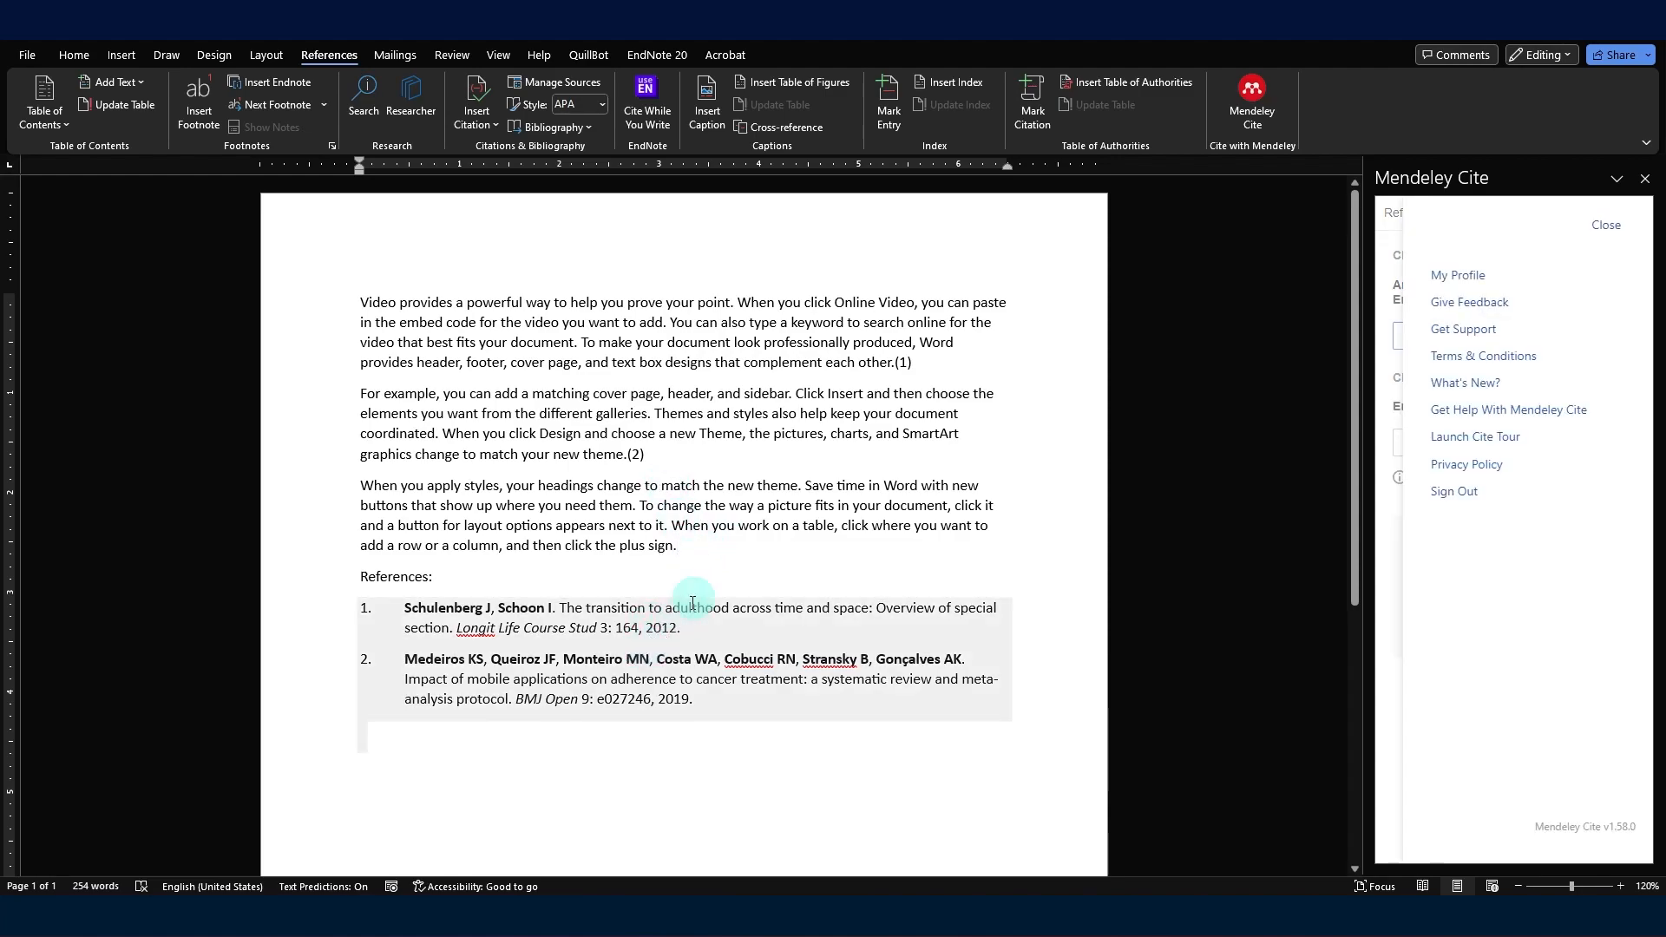